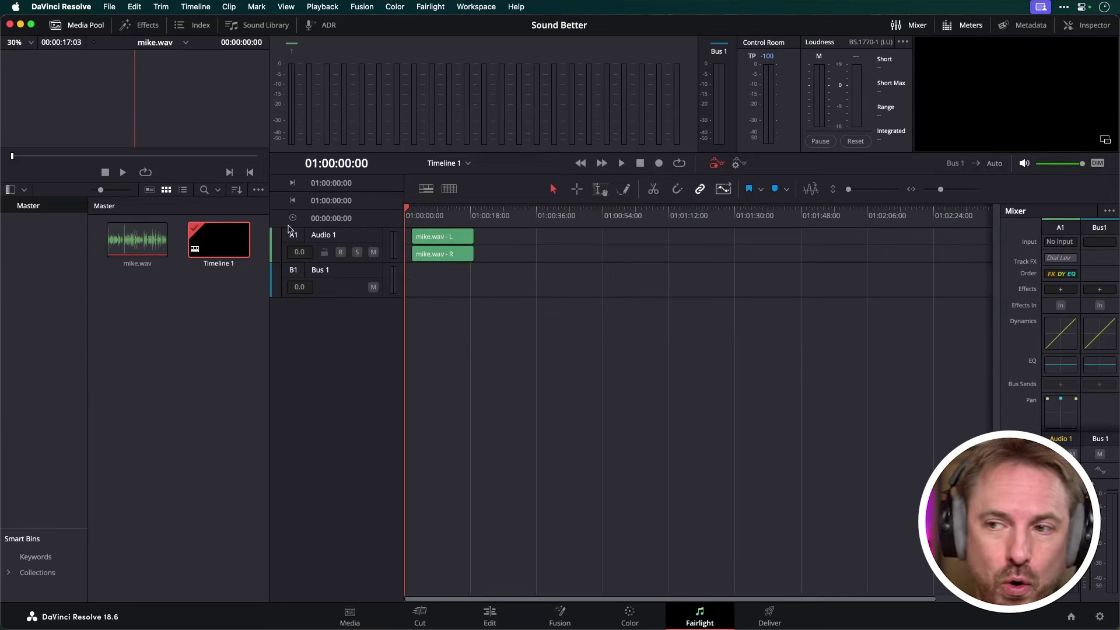
# Move the mike.wav clip to the start of Audio 1, play its opening seconds and return the playhead to the beginning
pyautogui.click(411, 235)
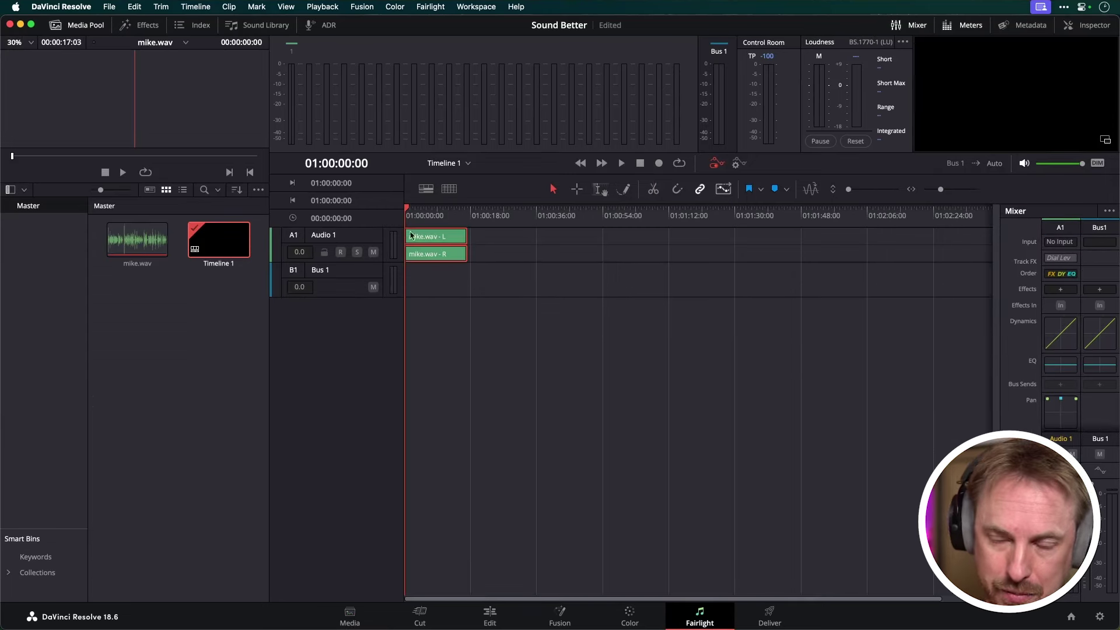
pyautogui.press('space')
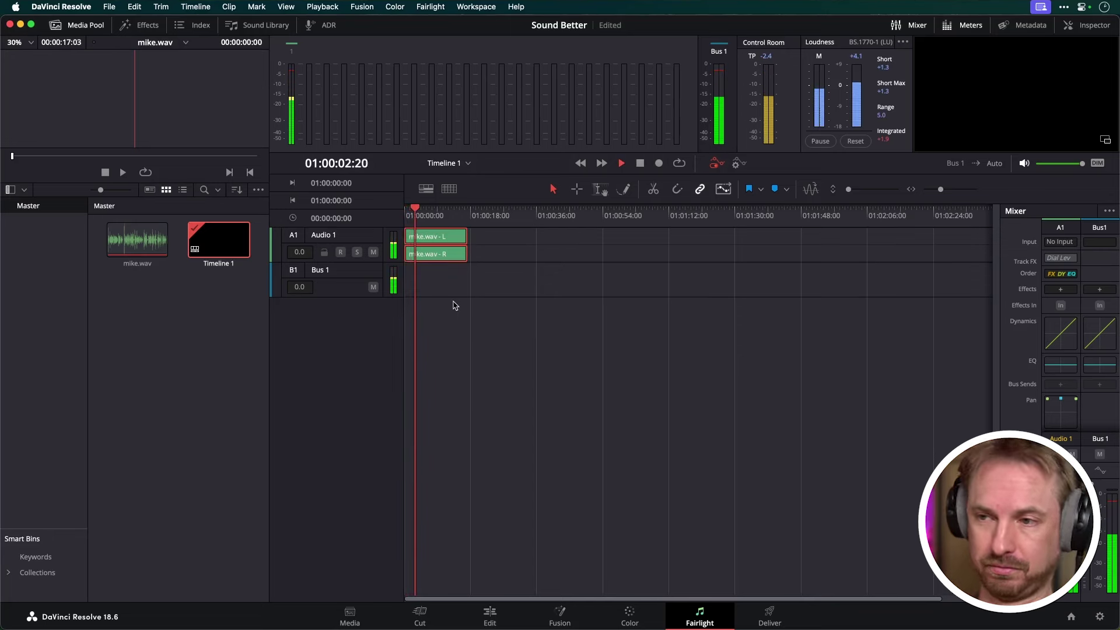
pyautogui.press('space')
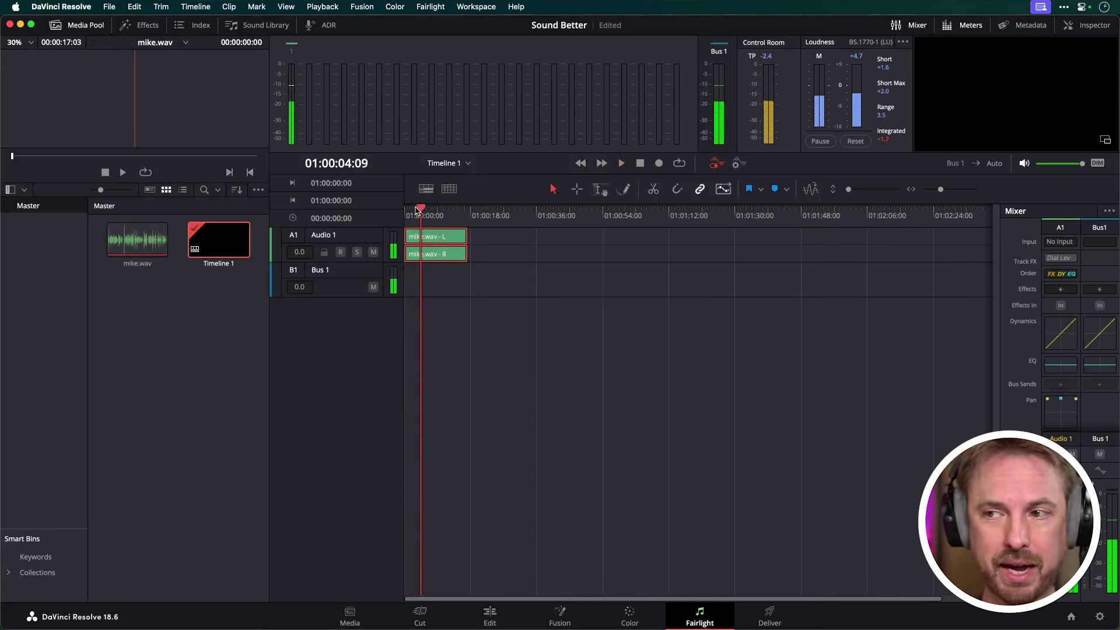
pyautogui.press('Home')
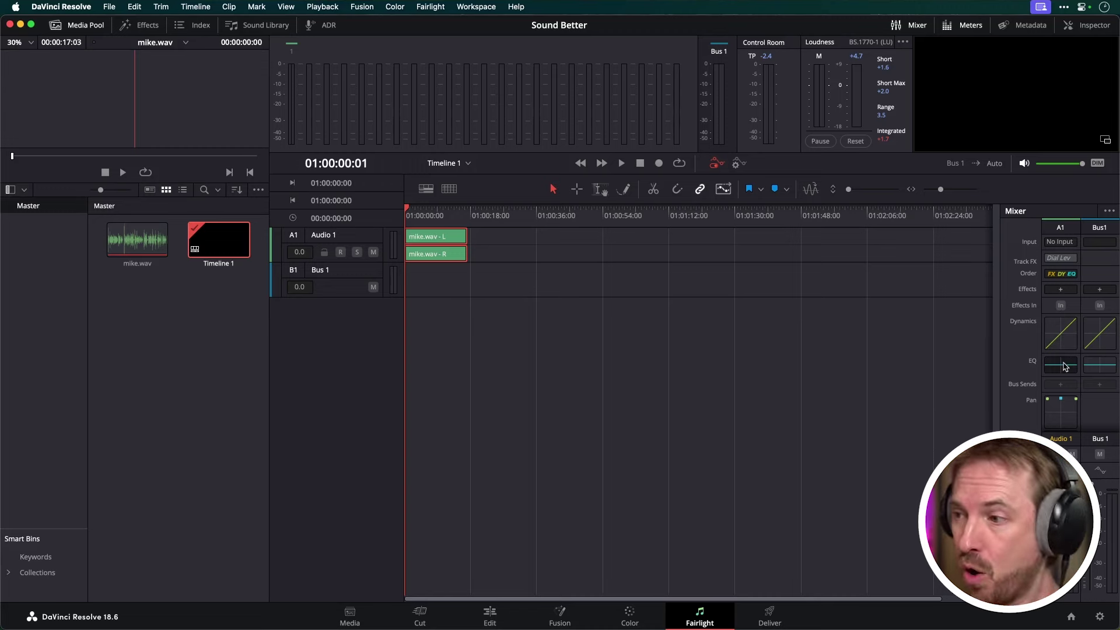
# Set Audio 1's processing order to FX EQ DY and open the track's equalizer
pyautogui.click(1062, 278)
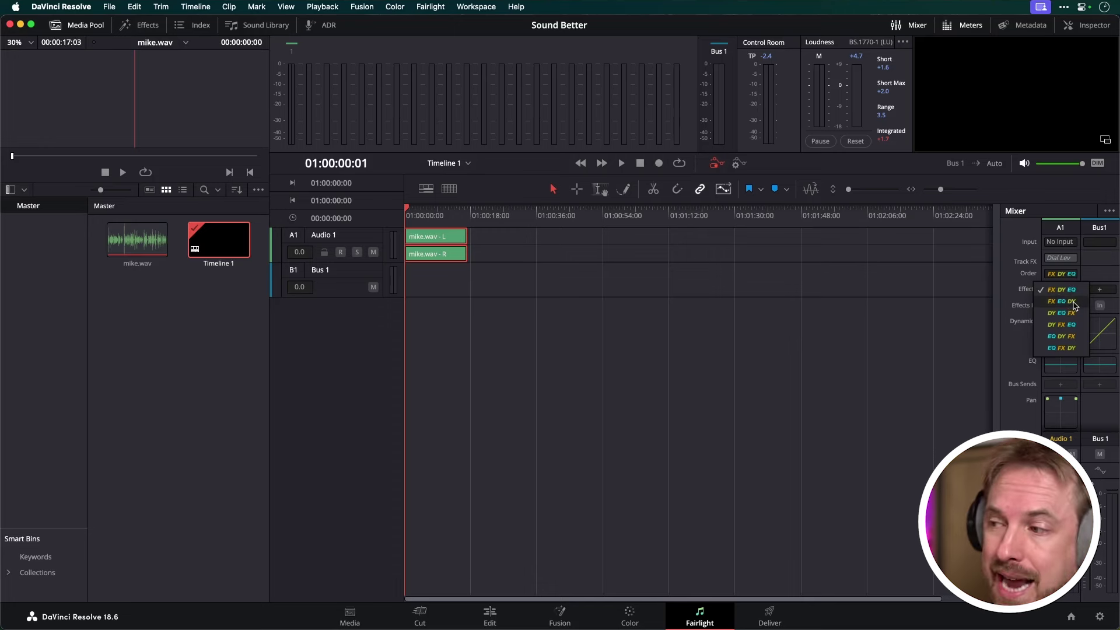
pyautogui.click(1075, 301)
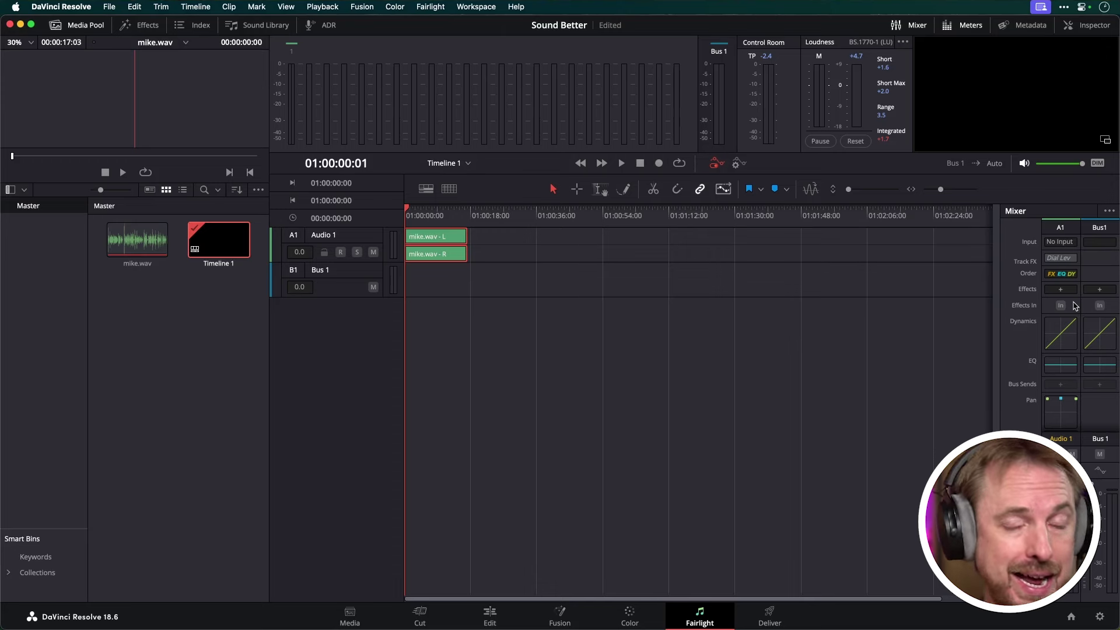
pyautogui.click(1060, 368)
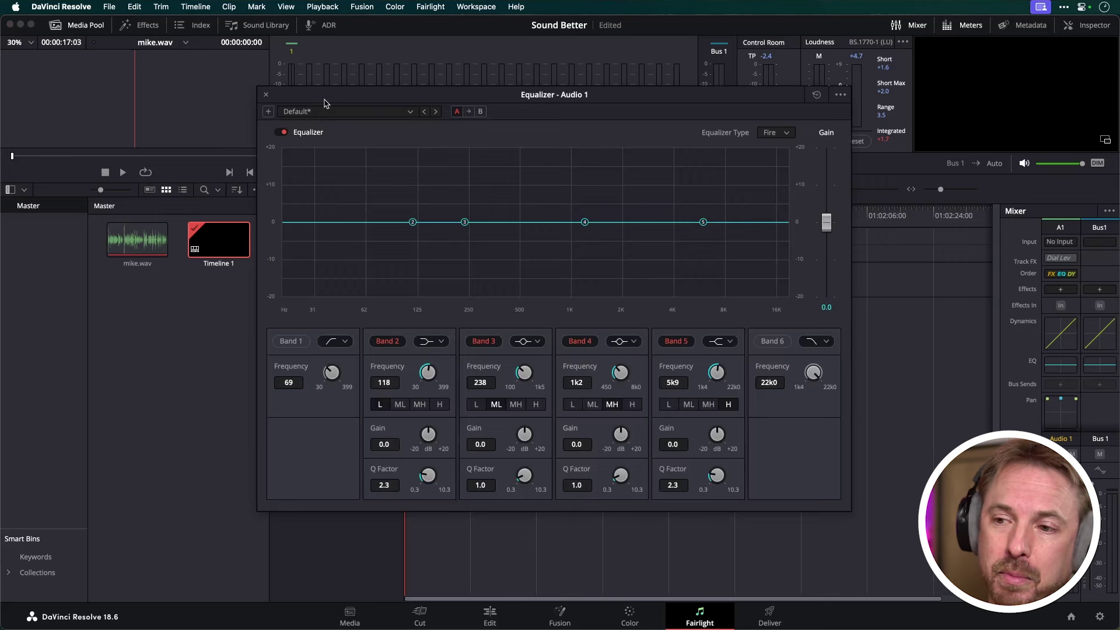
# Enable the Band 1 low-cut filter and raise its frequency to 103 Hz while listening to the clip
pyautogui.click(291, 343)
pyautogui.moveTo(331, 378); pyautogui.dragTo(340, 340)
pyautogui.moveTo(400, 100); pyautogui.dragTo(602, 110)
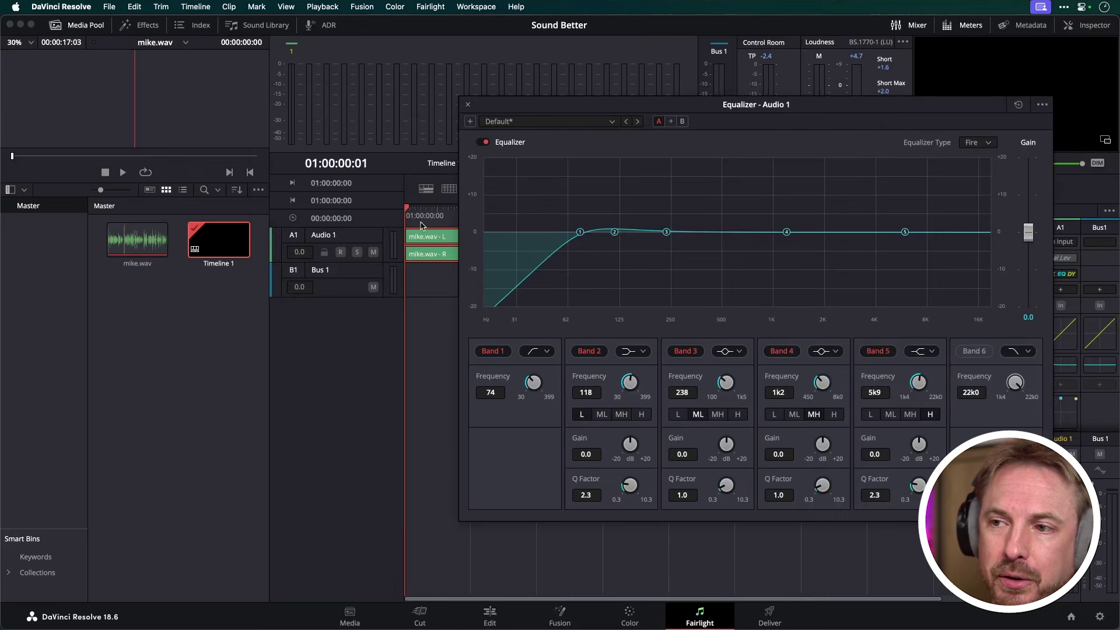
pyautogui.press('space')
pyautogui.press('space')
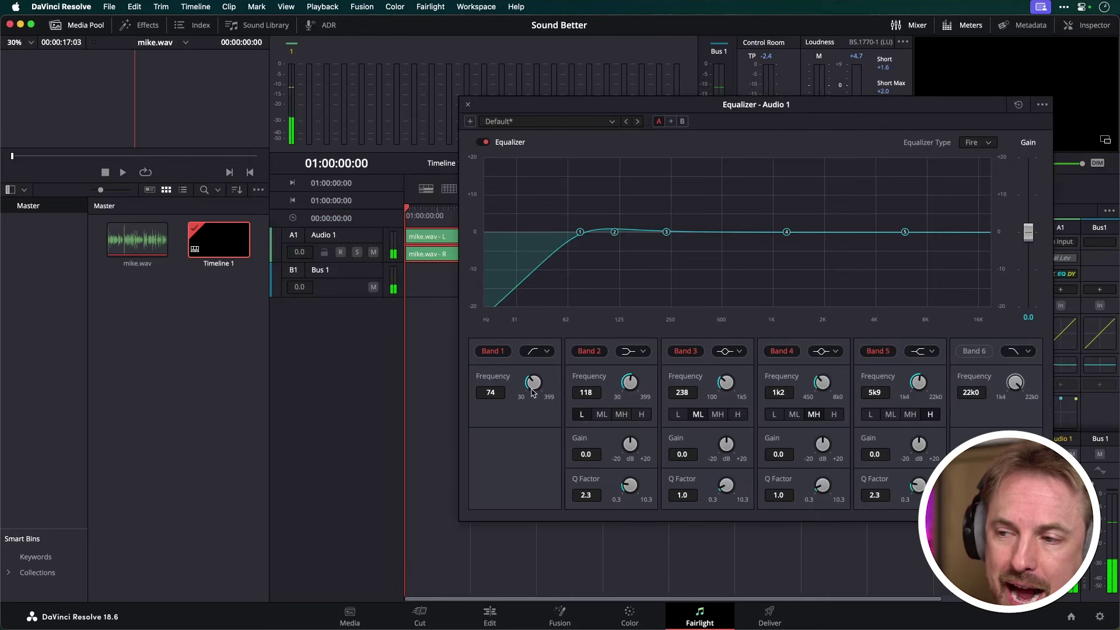
pyautogui.moveTo(532, 392); pyautogui.dragTo(570, 321)
pyautogui.press('space')
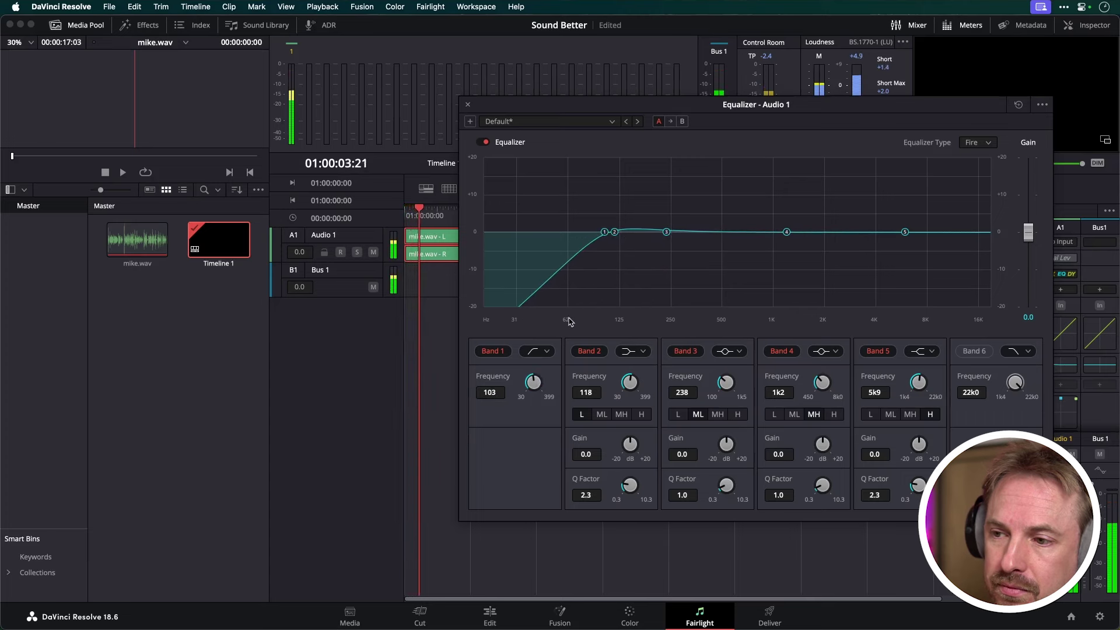
pyautogui.press('space')
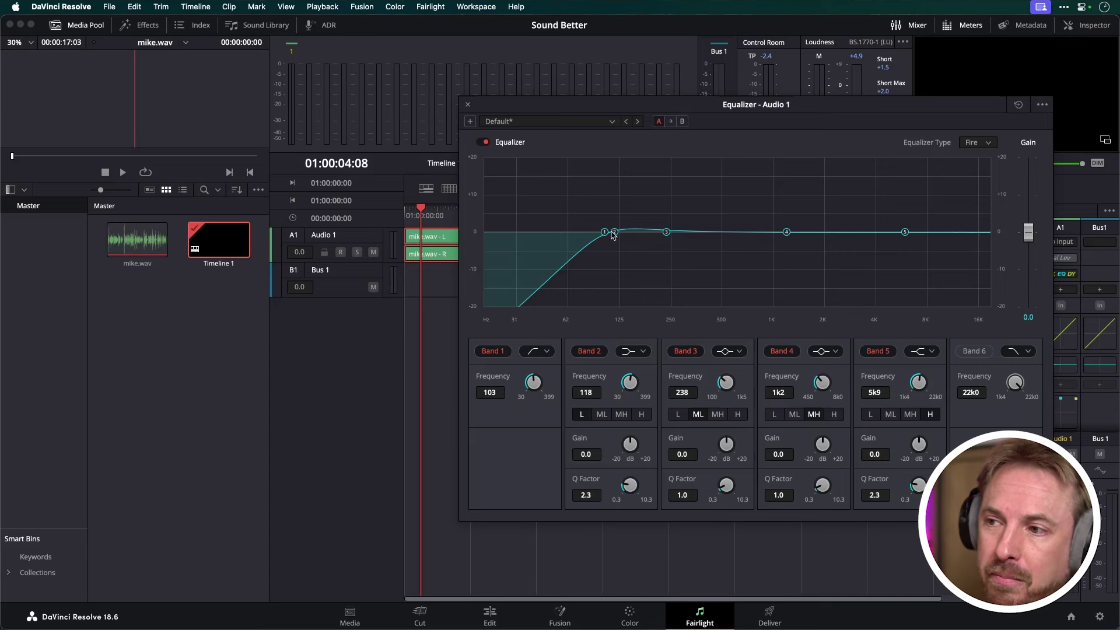
# Boost Band 2 by 3.8 dB at 174 Hz, play the clip from the start and save the project
pyautogui.moveTo(613, 233); pyautogui.dragTo(643, 218)
pyautogui.moveTo(419, 208); pyautogui.dragTo(406, 208)
pyautogui.press('space')
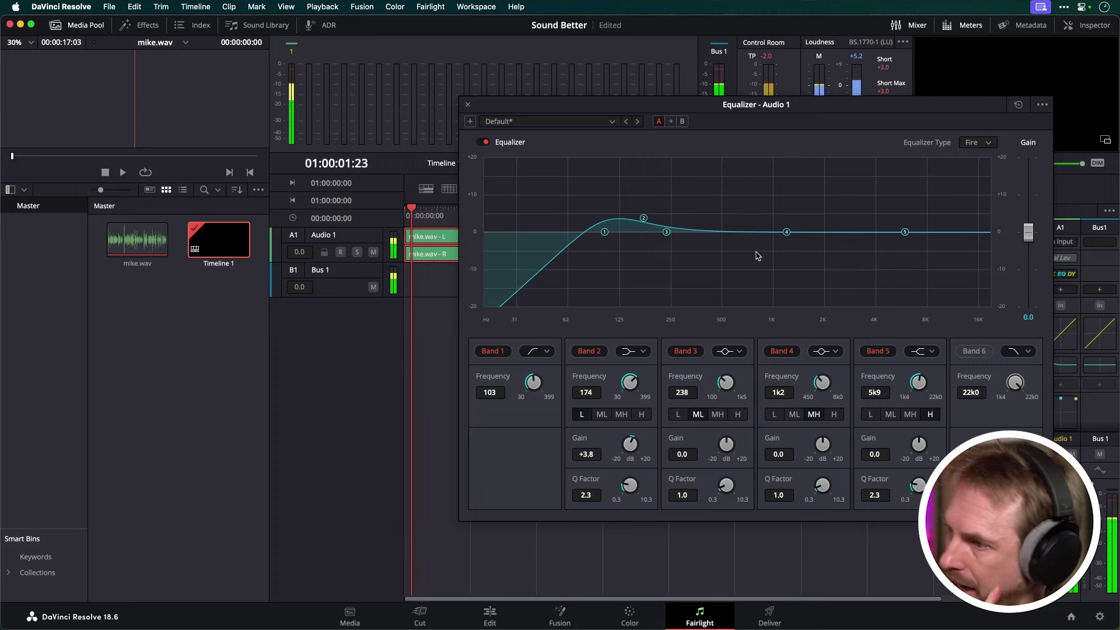
pyautogui.press('super+s')
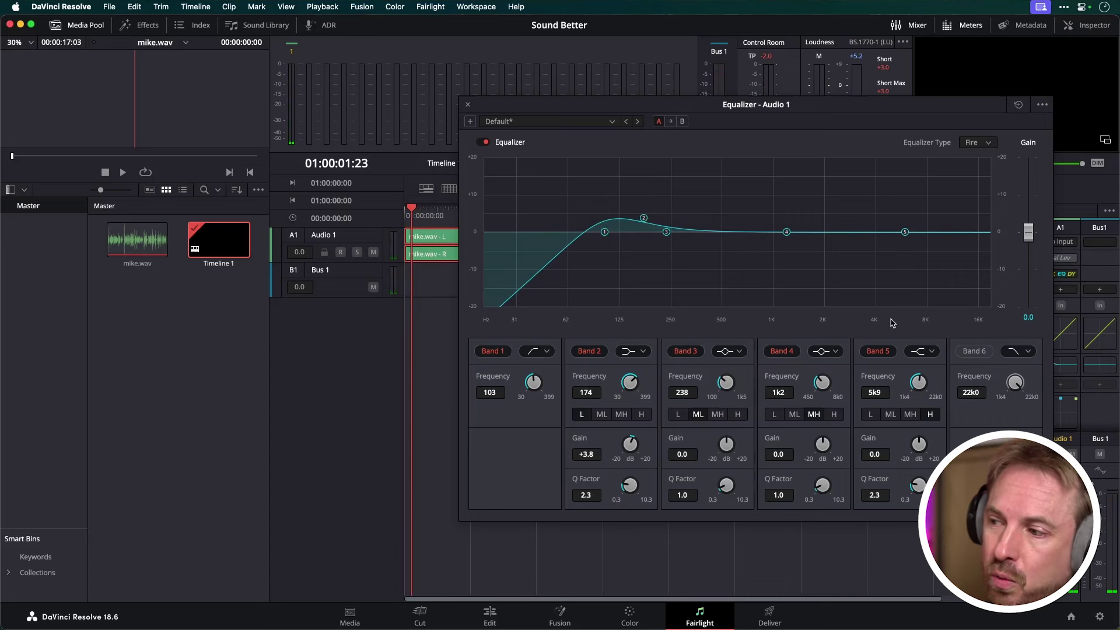
# Boost the Band 5 high shelf by 5.4 dB at 4k1 and play the clip
pyautogui.moveTo(904, 232); pyautogui.dragTo(879, 213)
pyautogui.press('space')
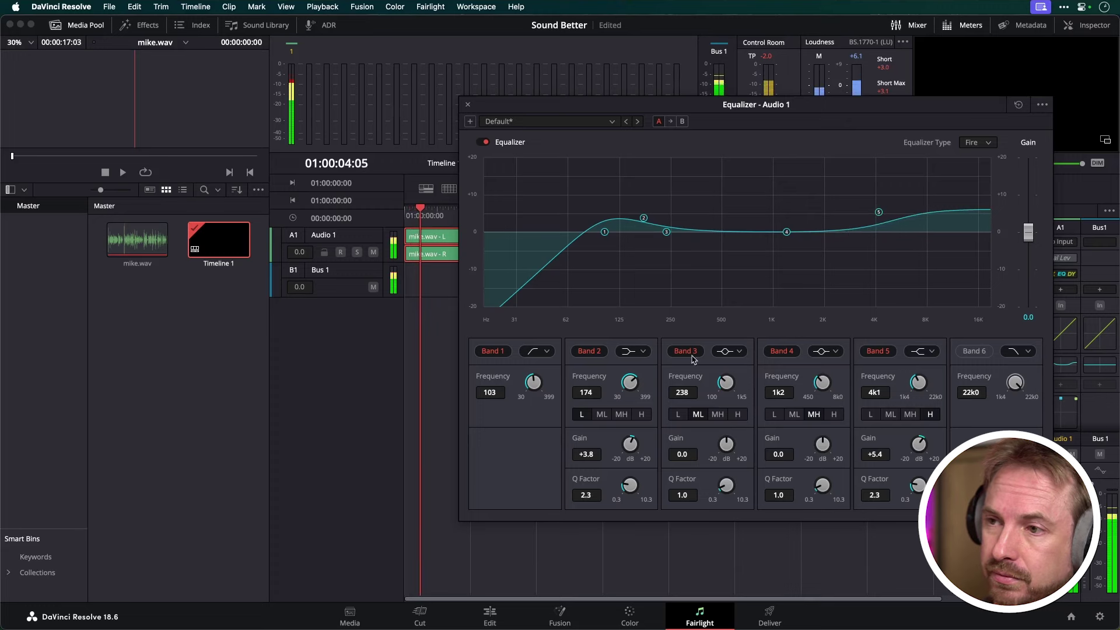
pyautogui.press('space')
# Compare the clip with the equalizer bypassed and enabled during playback
pyautogui.click(481, 142)
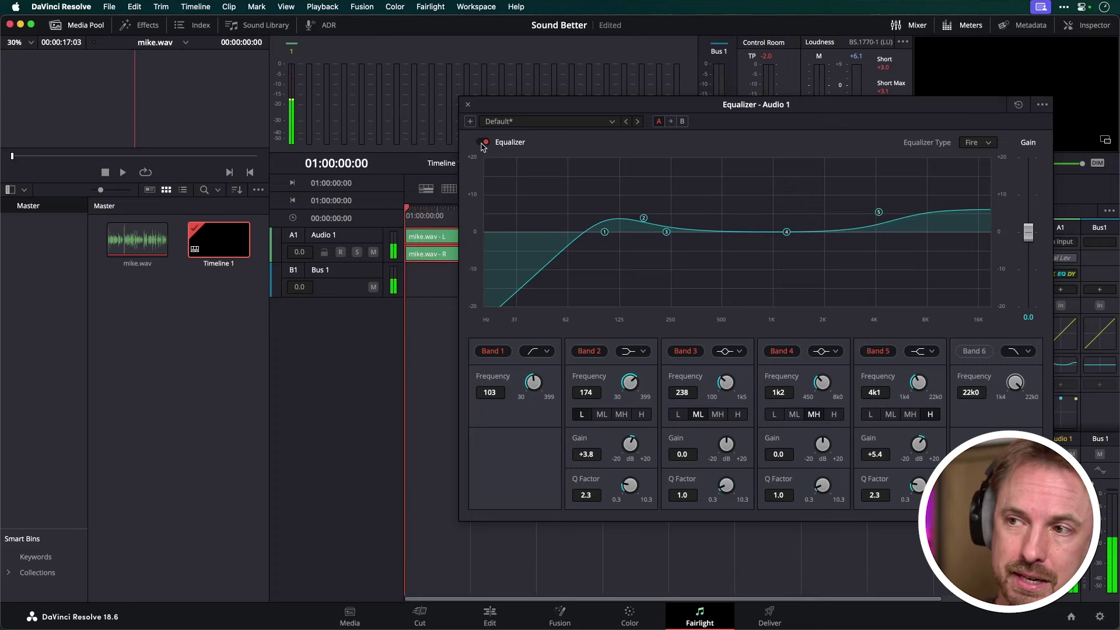
pyautogui.press('space')
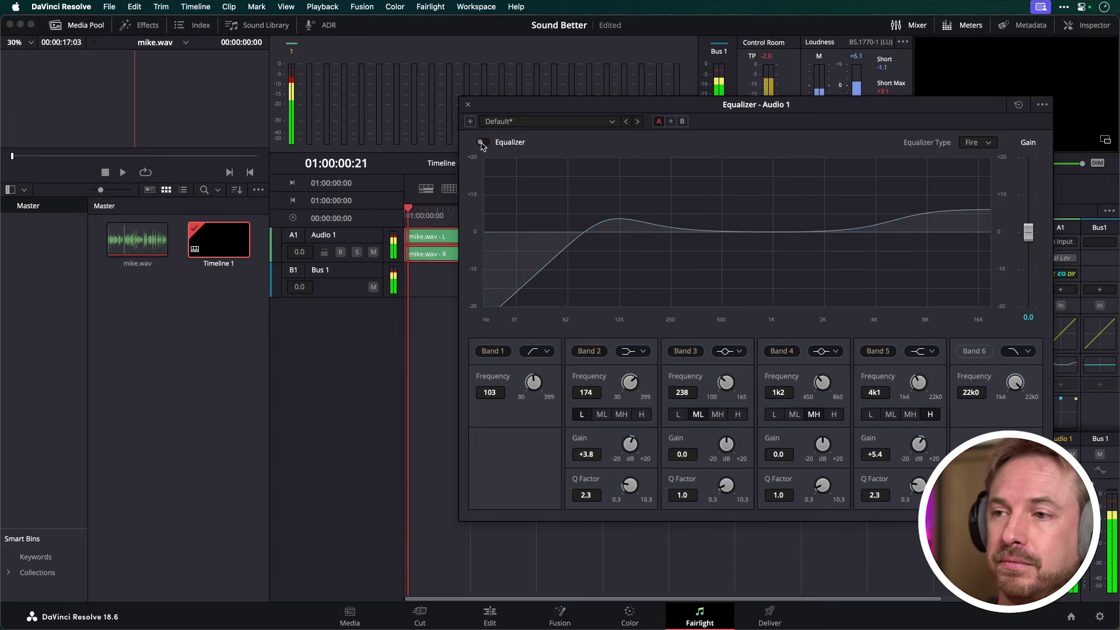
pyautogui.click(482, 142)
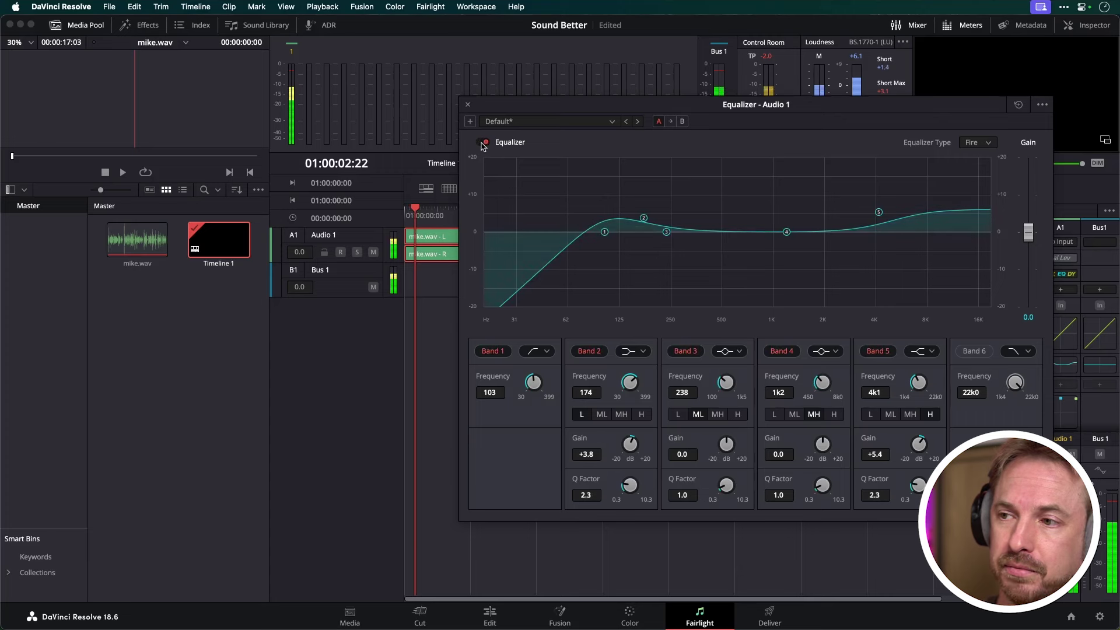
pyautogui.press('space')
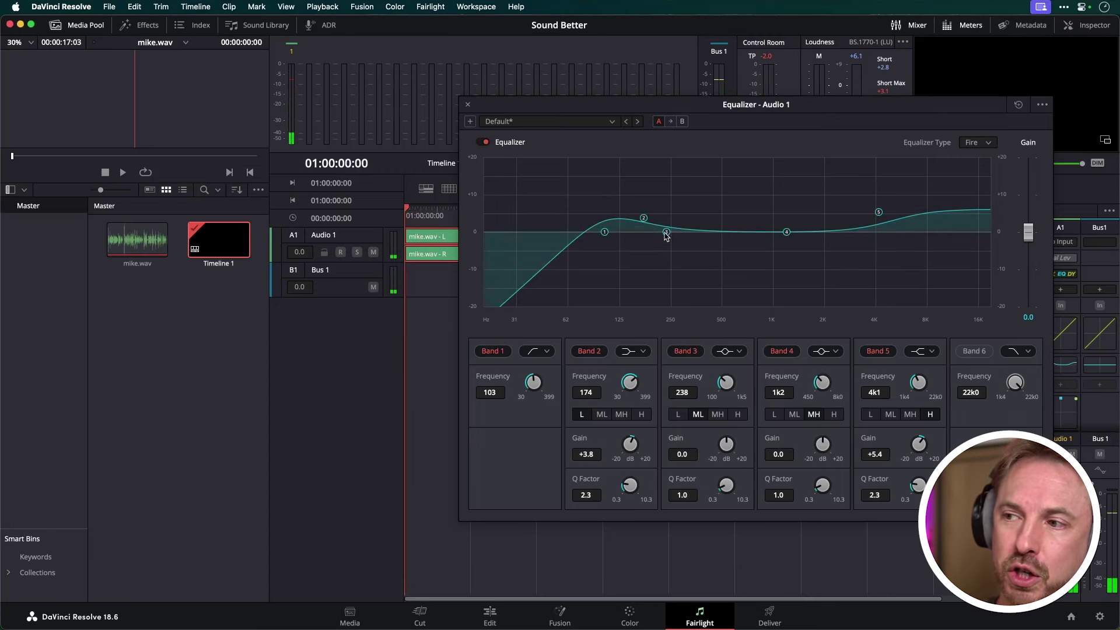
# Boost Band 4, narrow it to a Q factor of 10.3, and sweep it during playback to 1k3 with a +15.4 dB gain
pyautogui.moveTo(786, 232); pyautogui.dragTo(762, 185)
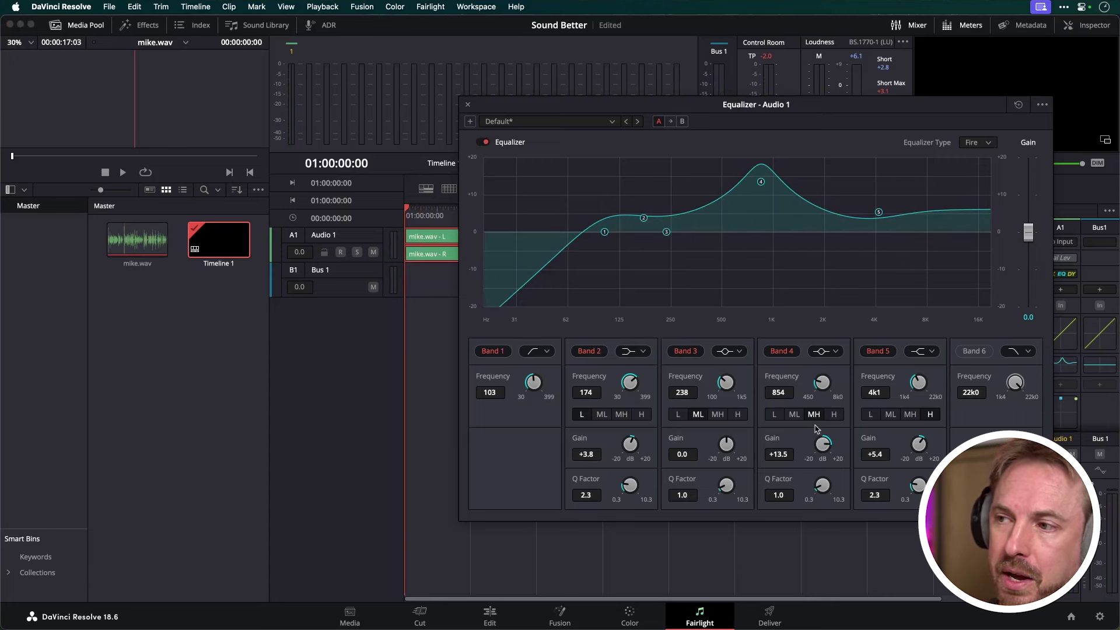
pyautogui.moveTo(822, 485); pyautogui.dragTo(933, 409)
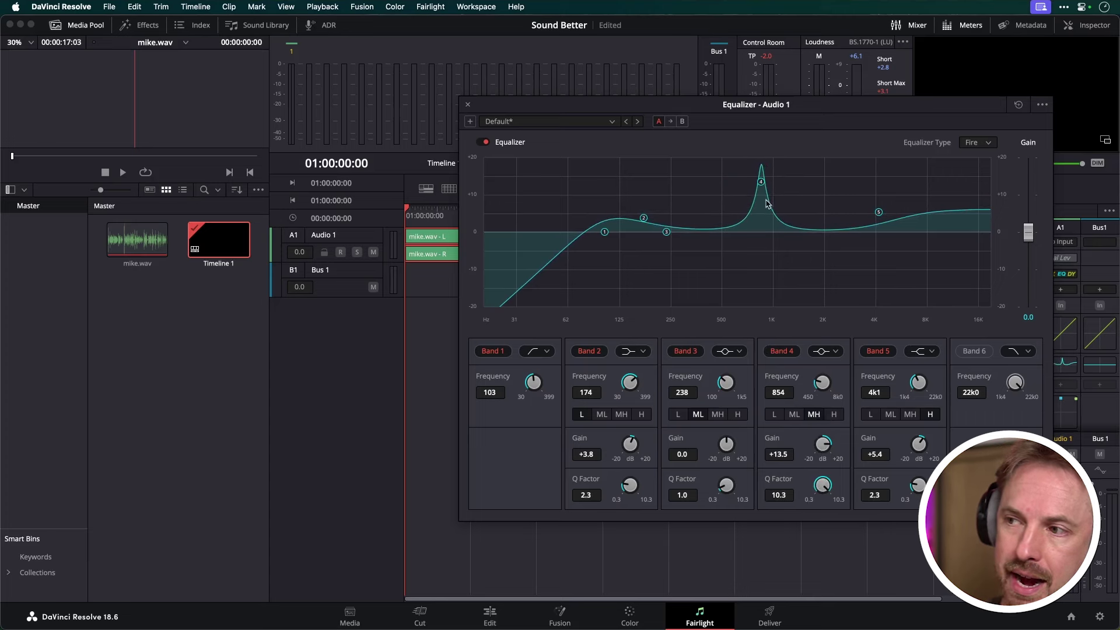
pyautogui.press('space')
pyautogui.moveTo(761, 185); pyautogui.dragTo(796, 178)
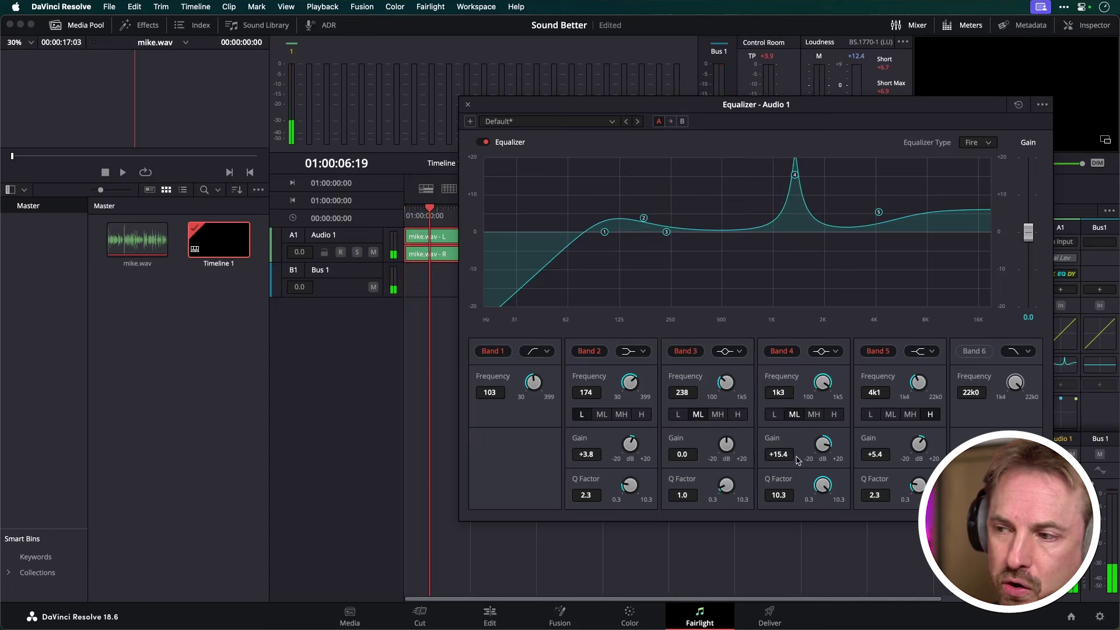
# Cut Band 4's gain to -4.5 dB, play the clip from the start and close the equalizer
pyautogui.moveTo(829, 448)
pyautogui.mouseDown()
pyautogui.moveTo(827, 490)
pyautogui.moveTo(826, 463)
pyautogui.mouseUp()
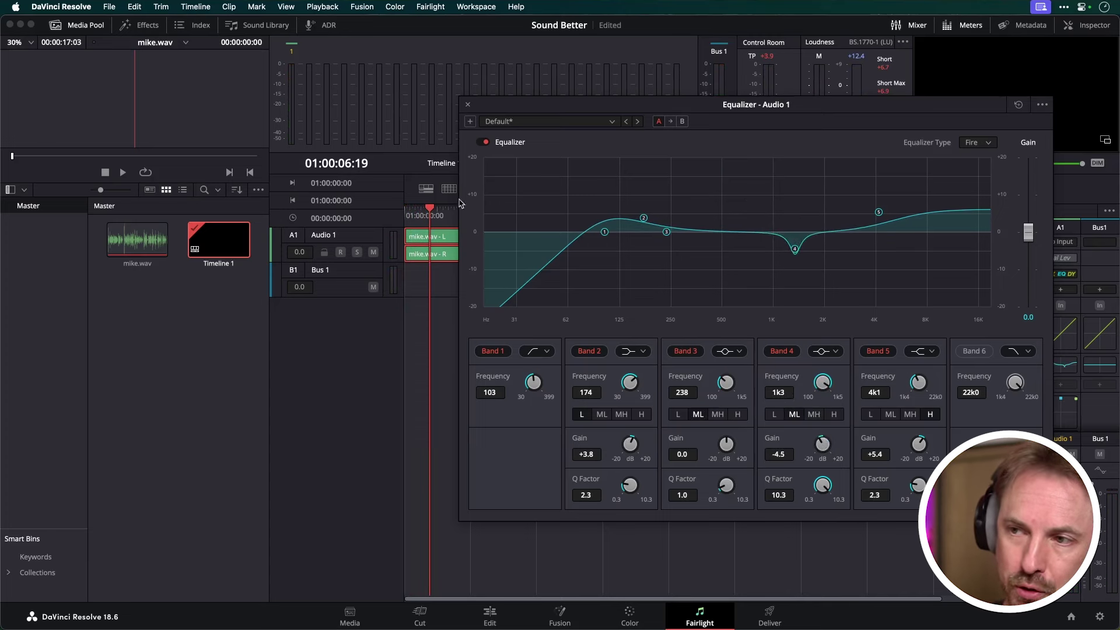
pyautogui.moveTo(430, 221); pyautogui.dragTo(409, 222)
pyautogui.press('space')
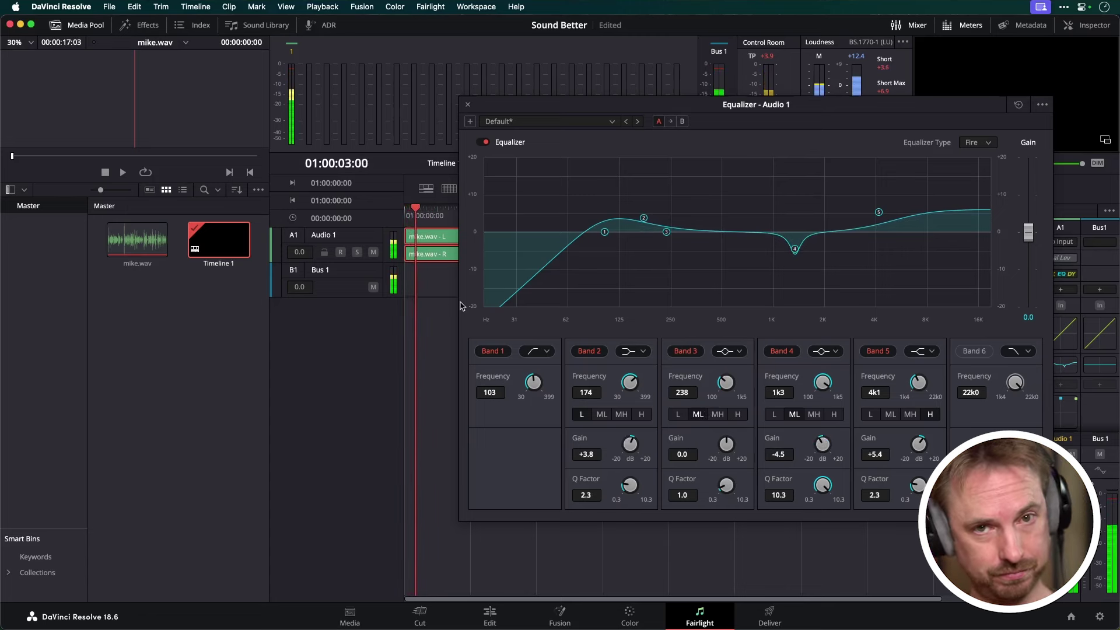
pyautogui.press('space')
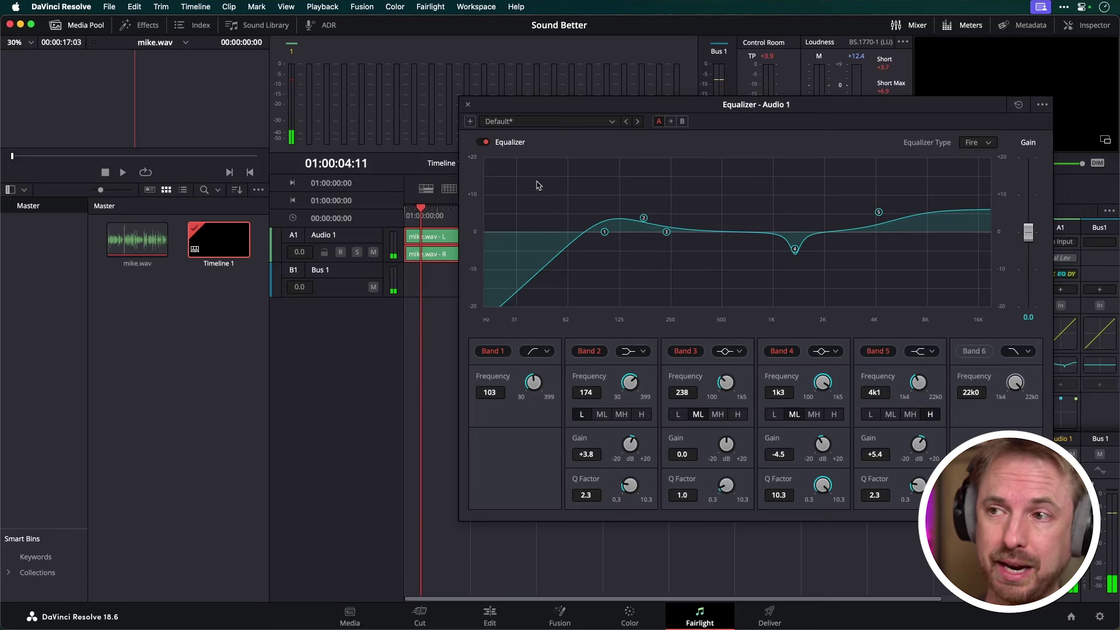
pyautogui.click(468, 106)
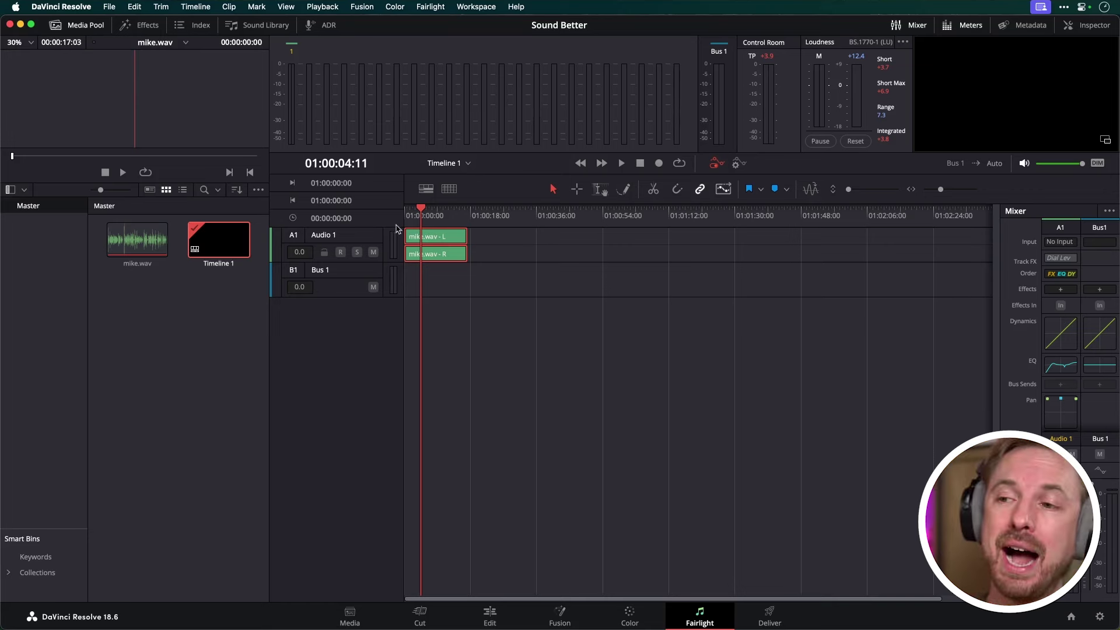
# Enable the compressor in Audio 1's dynamics with threshold -20.0 dB, ratio 3.0:1, attack 0.70 ms and release 50 ms
pyautogui.doubleClick(1060, 338)
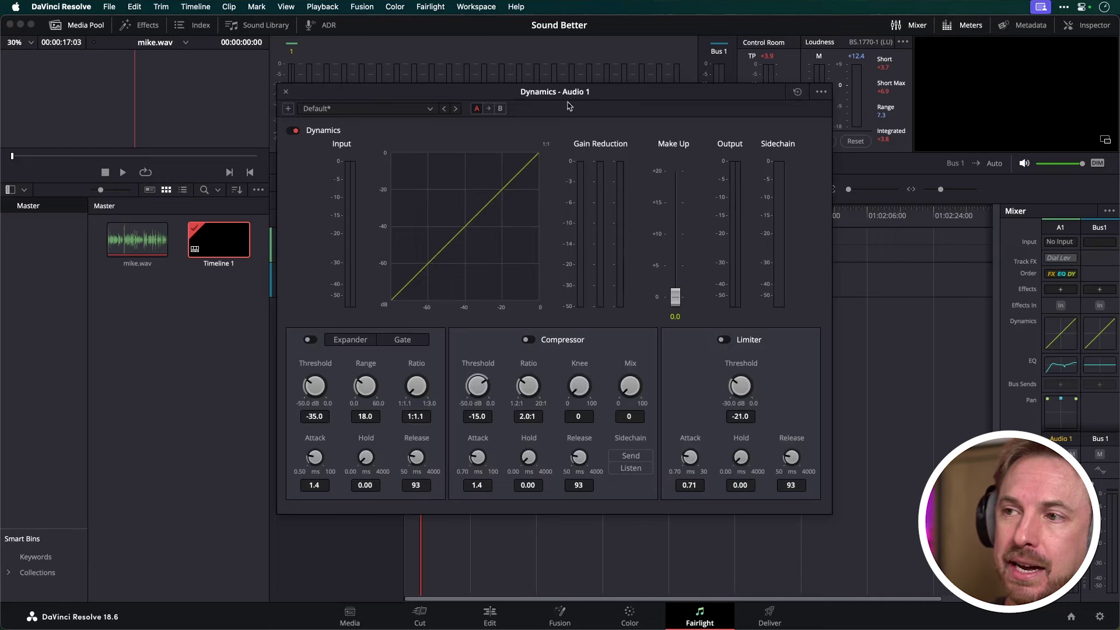
pyautogui.moveTo(565, 95); pyautogui.dragTo(780, 107)
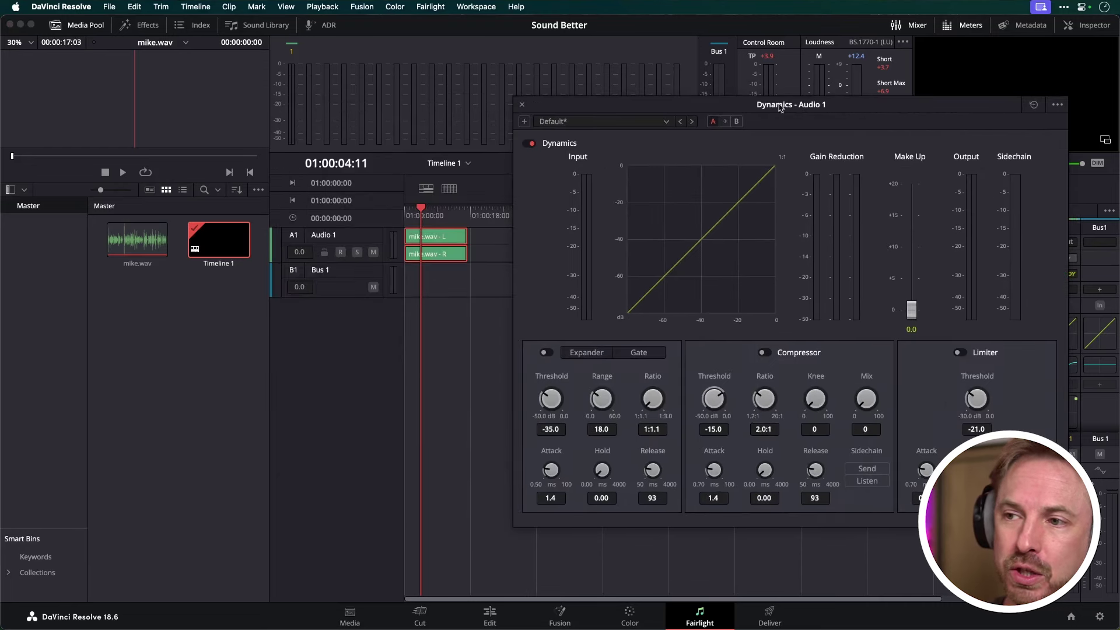
pyautogui.click(408, 216)
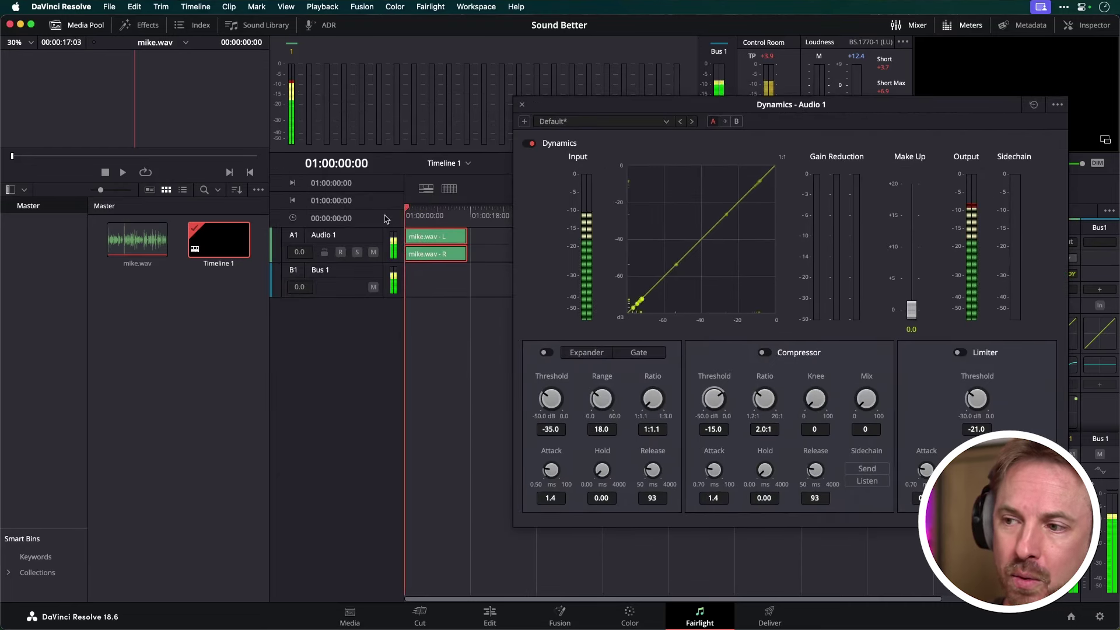
pyautogui.click(763, 352)
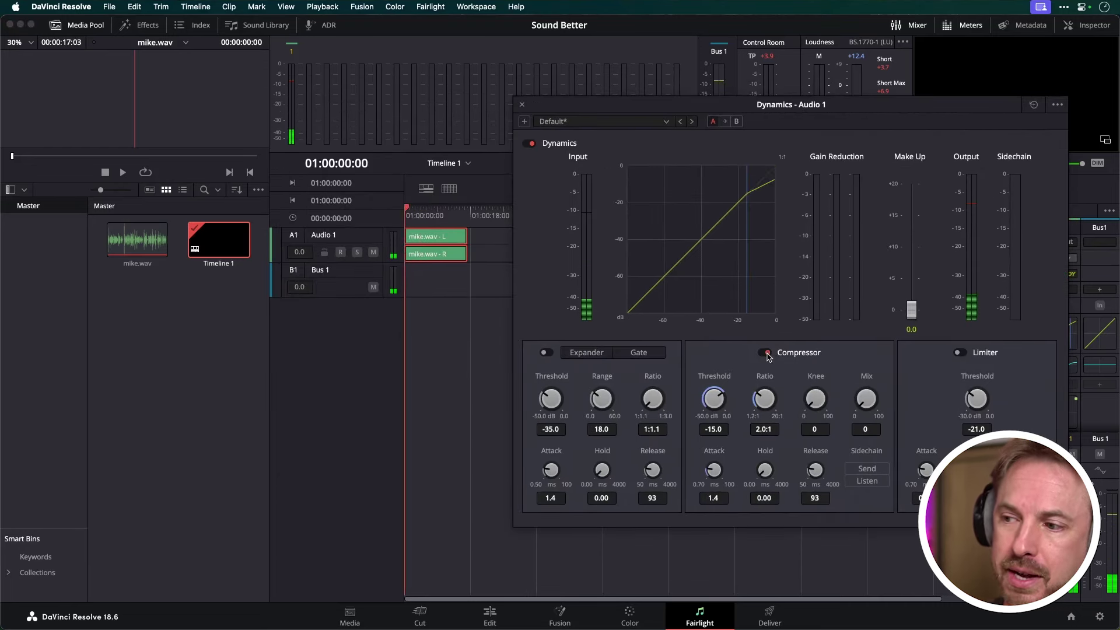
pyautogui.click(719, 408)
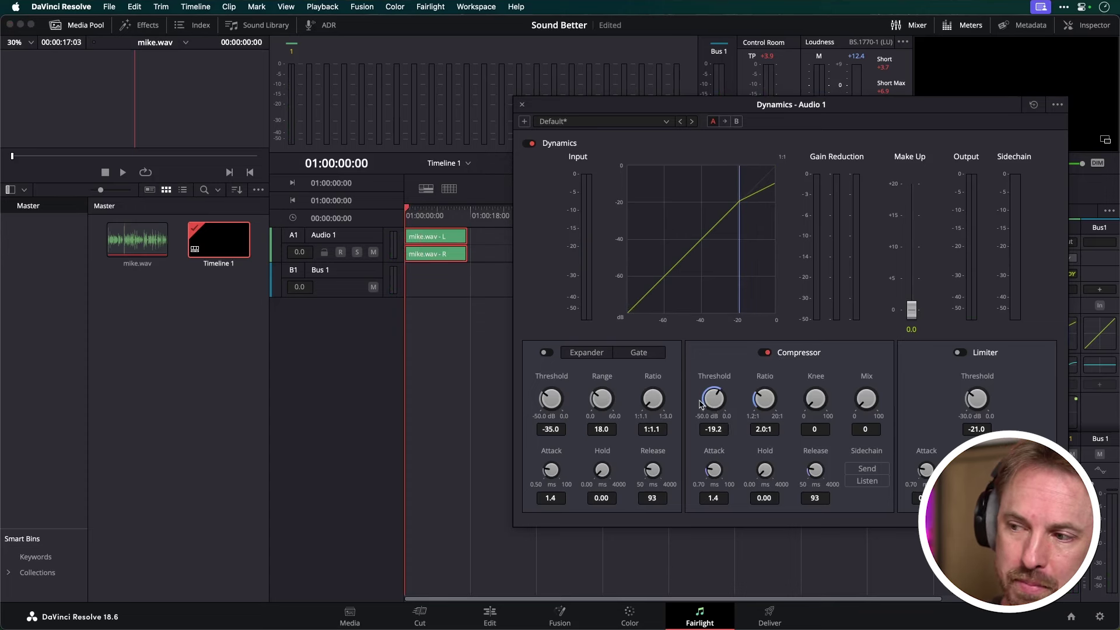
pyautogui.moveTo(700, 404); pyautogui.dragTo(698, 407)
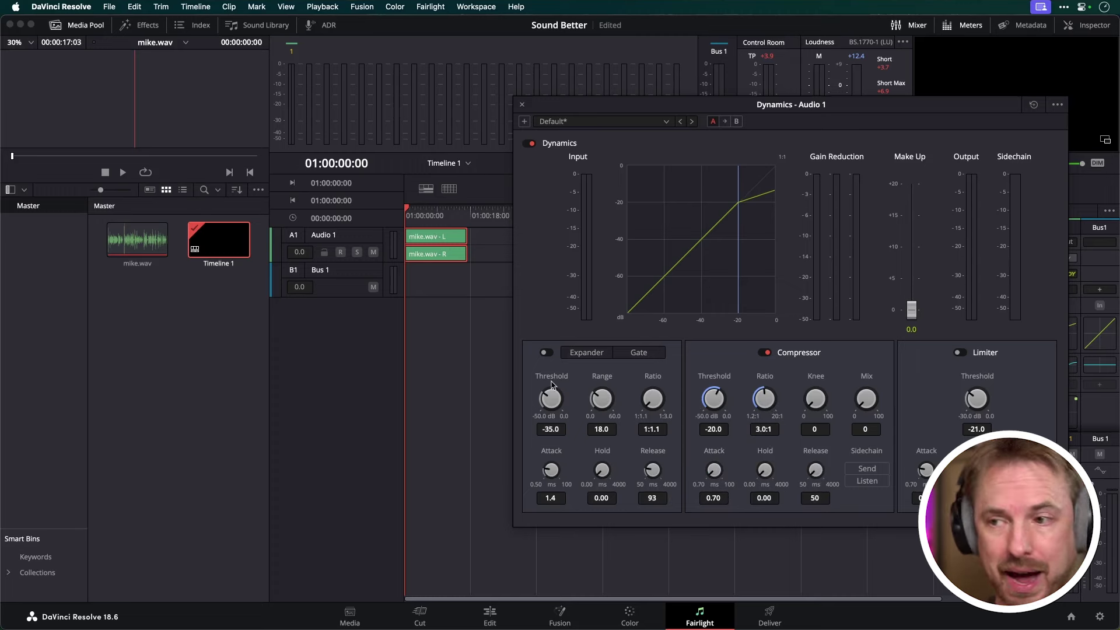
# Play the compressed clip, save the project and raise the compressor threshold to -17.8 dB
pyautogui.press('space')
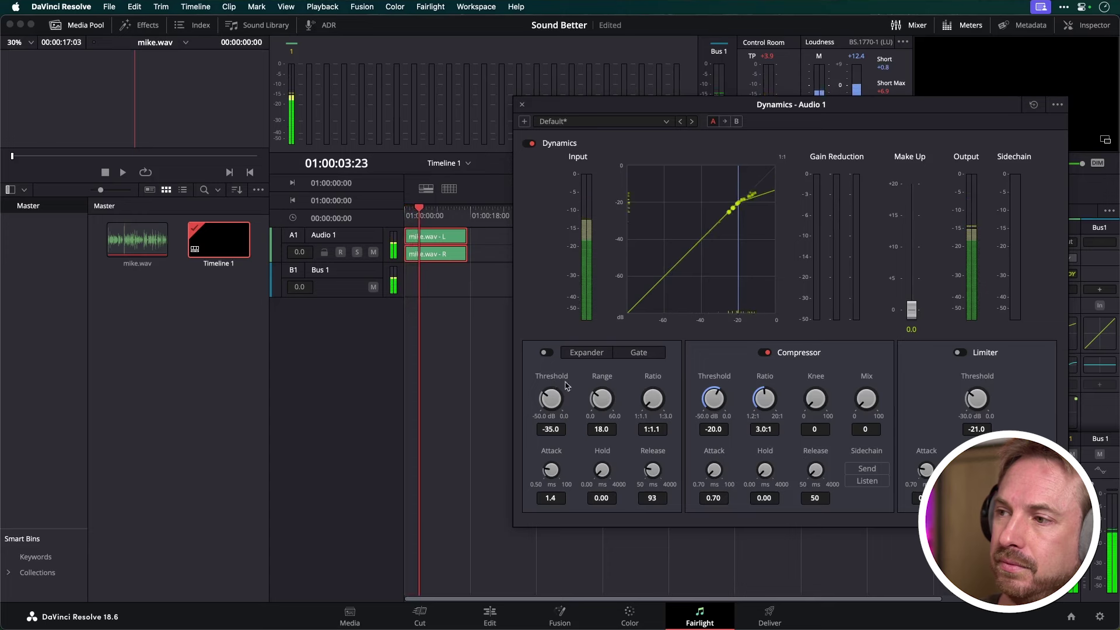
pyautogui.press('space')
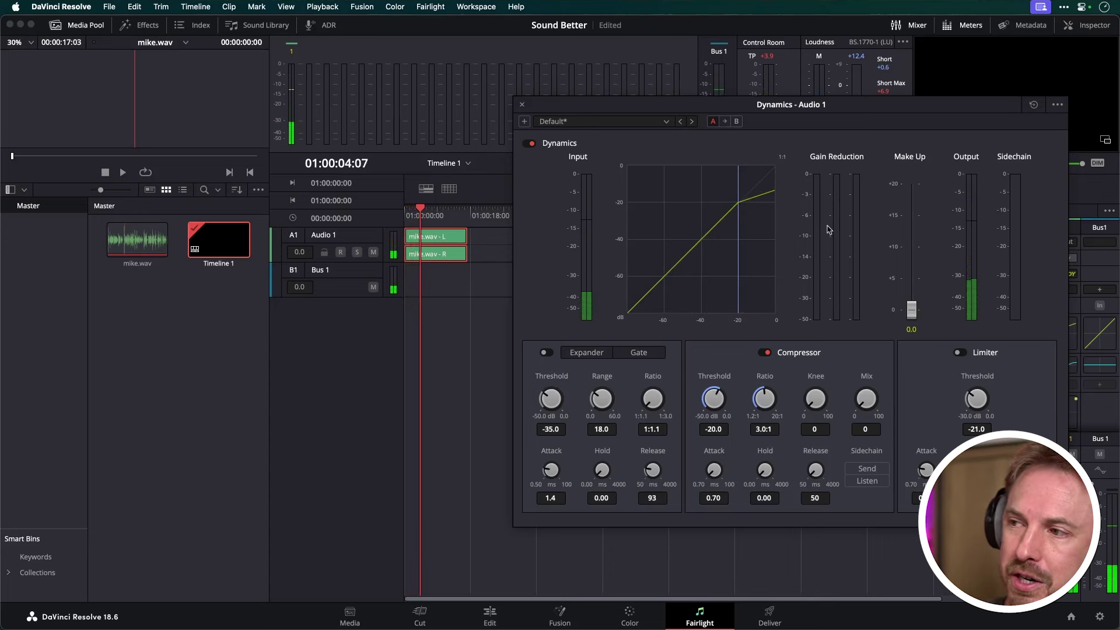
pyautogui.press('super+s')
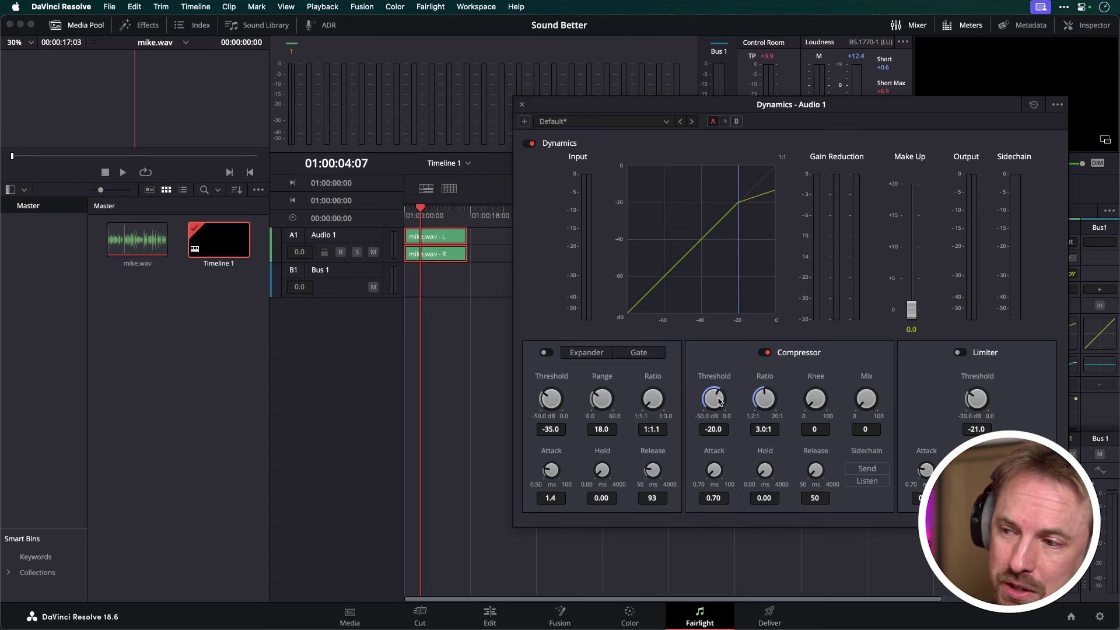
pyautogui.moveTo(719, 401); pyautogui.dragTo(727, 400)
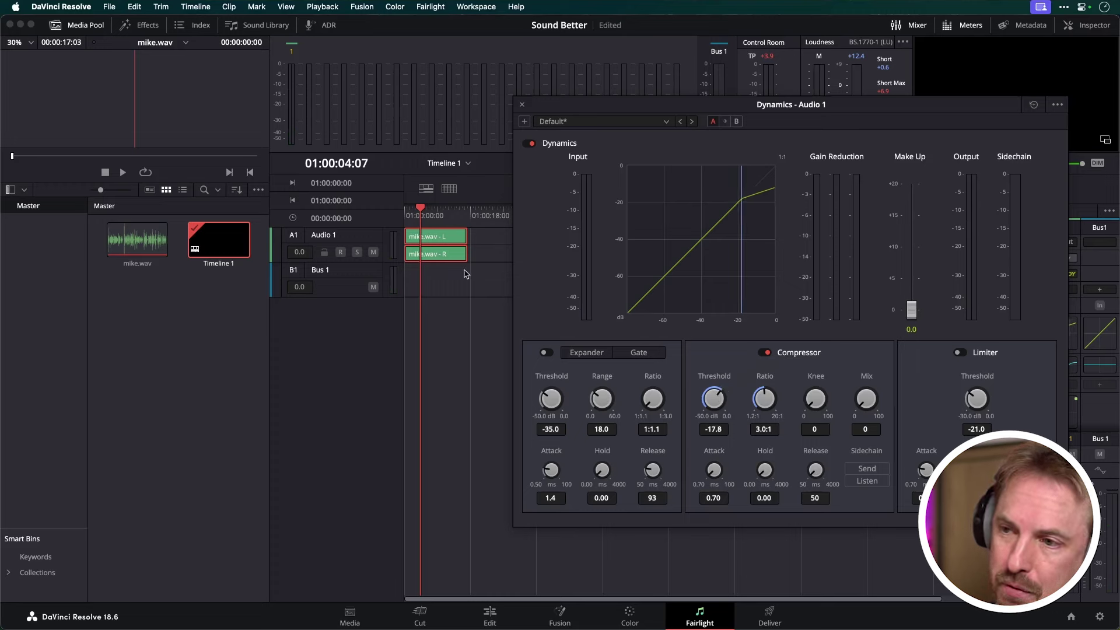
# Play the clip, raise the make-up gain to 5.0 dB and play it again from the start
pyautogui.moveTo(420, 210); pyautogui.dragTo(406, 210)
pyautogui.press('space')
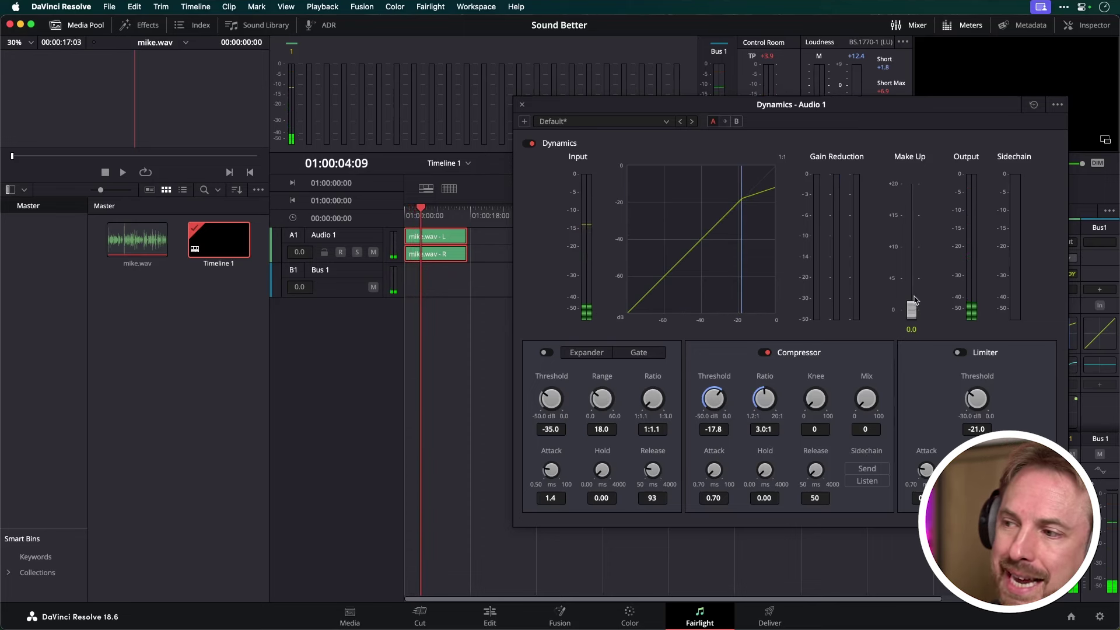
pyautogui.moveTo(913, 300); pyautogui.dragTo(913, 282)
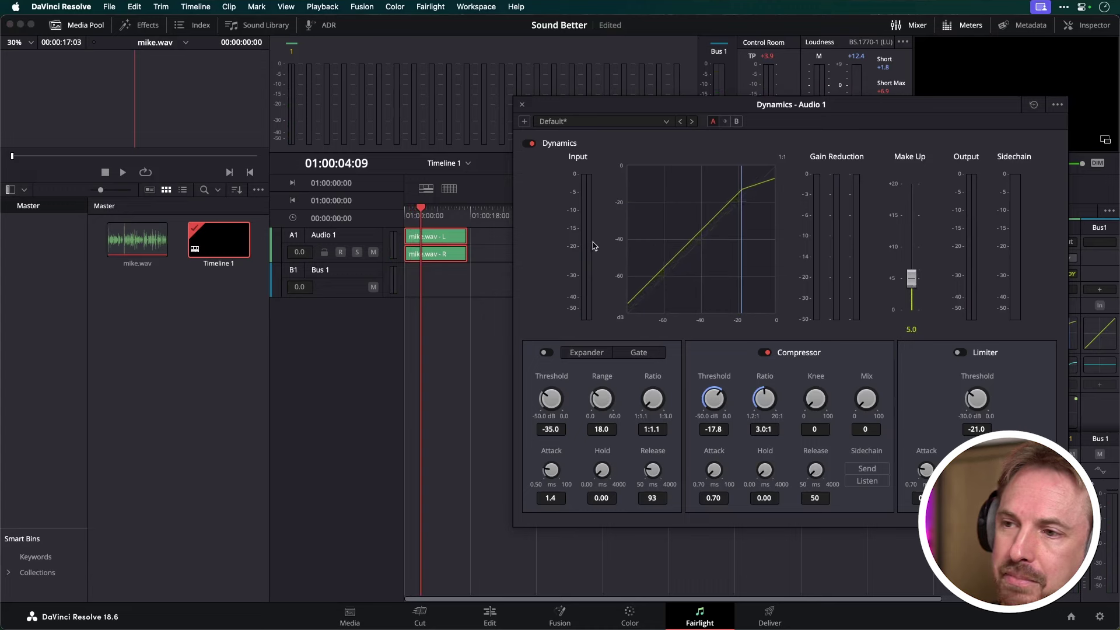
pyautogui.click(429, 220)
pyautogui.press('Home')
pyautogui.press('space')
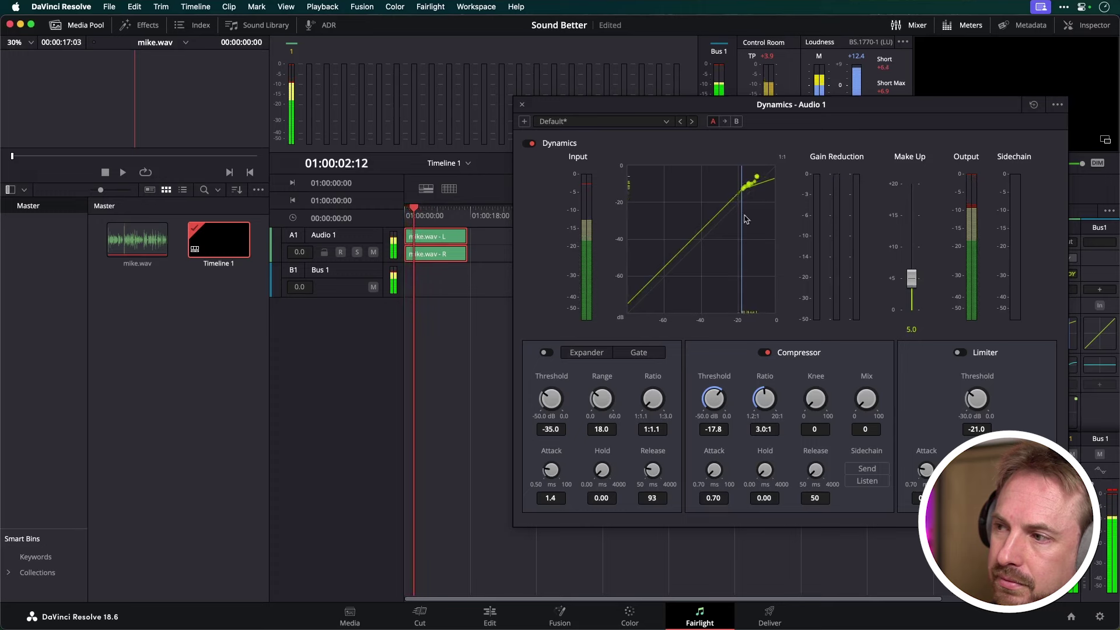
pyautogui.press('Home')
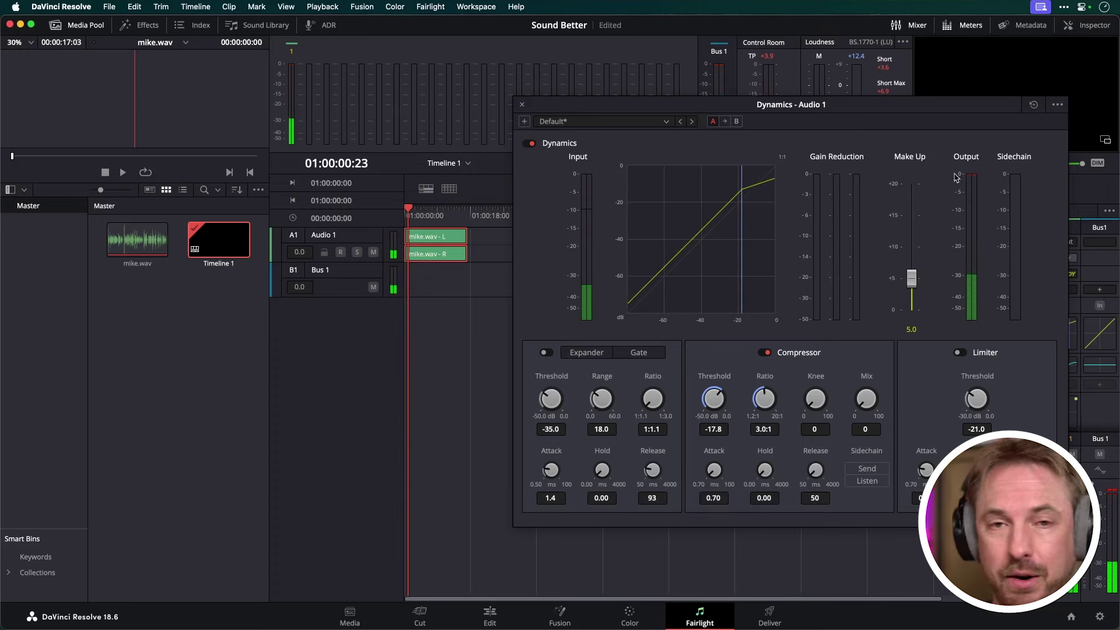
# Enable the limiter on Audio 1, set its threshold to -13.9 dB and play the clip from the start
pyautogui.click(959, 353)
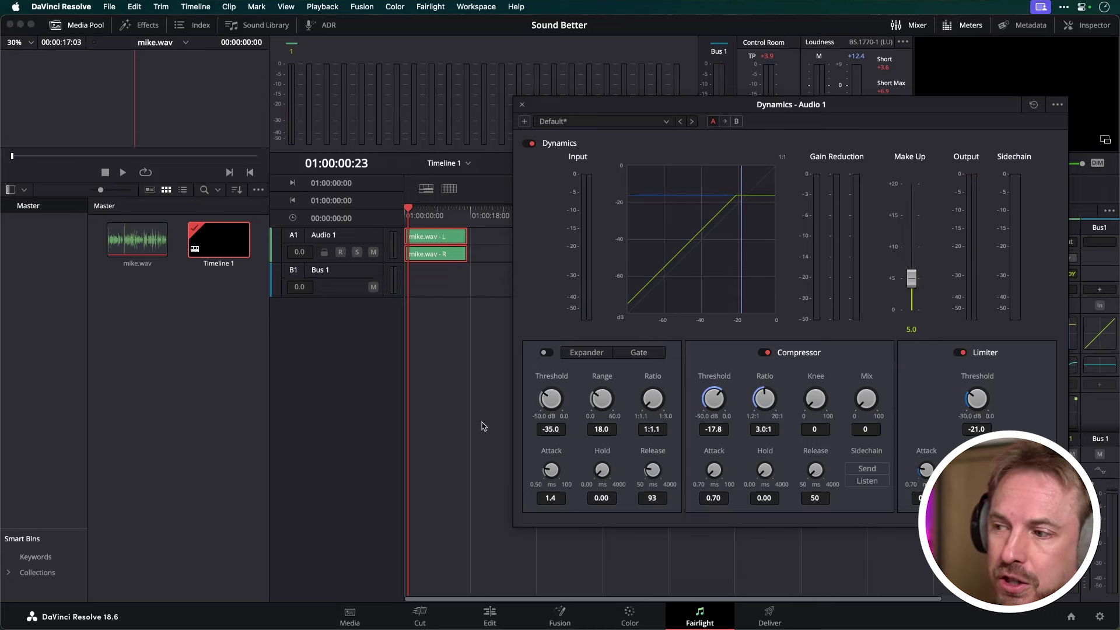
pyautogui.click(415, 214)
pyautogui.press('space')
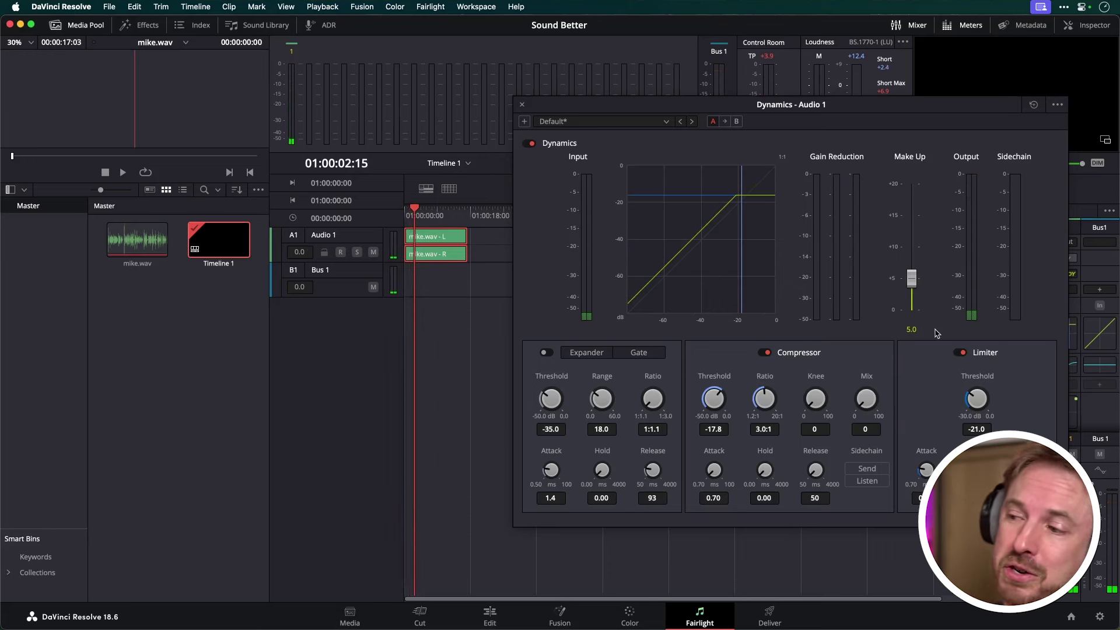
pyautogui.moveTo(984, 400); pyautogui.dragTo(1020, 399)
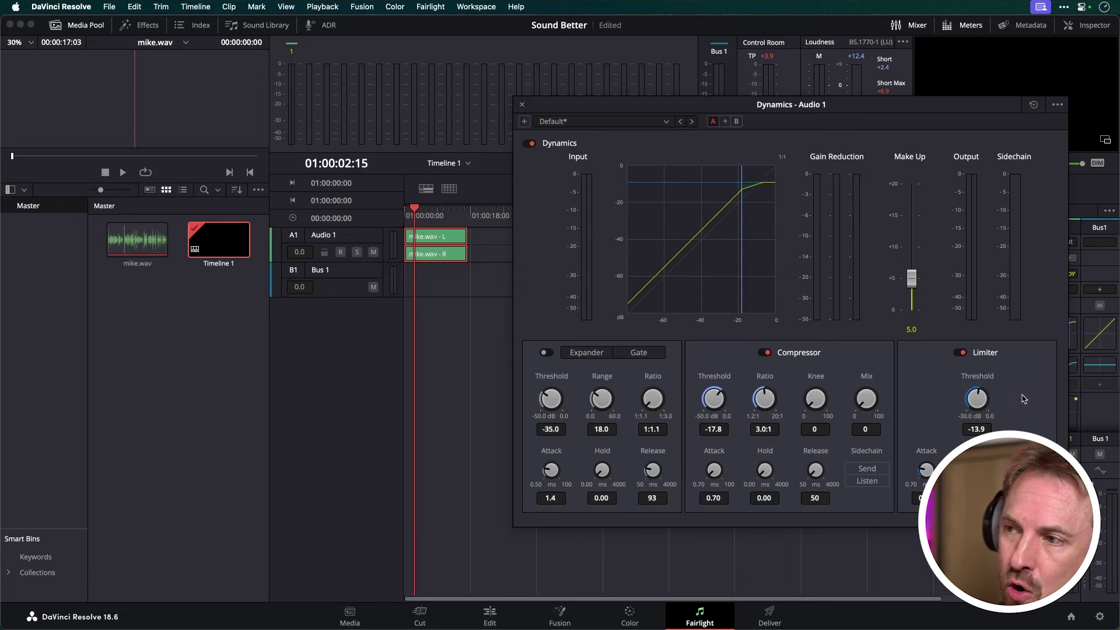
pyautogui.click(410, 218)
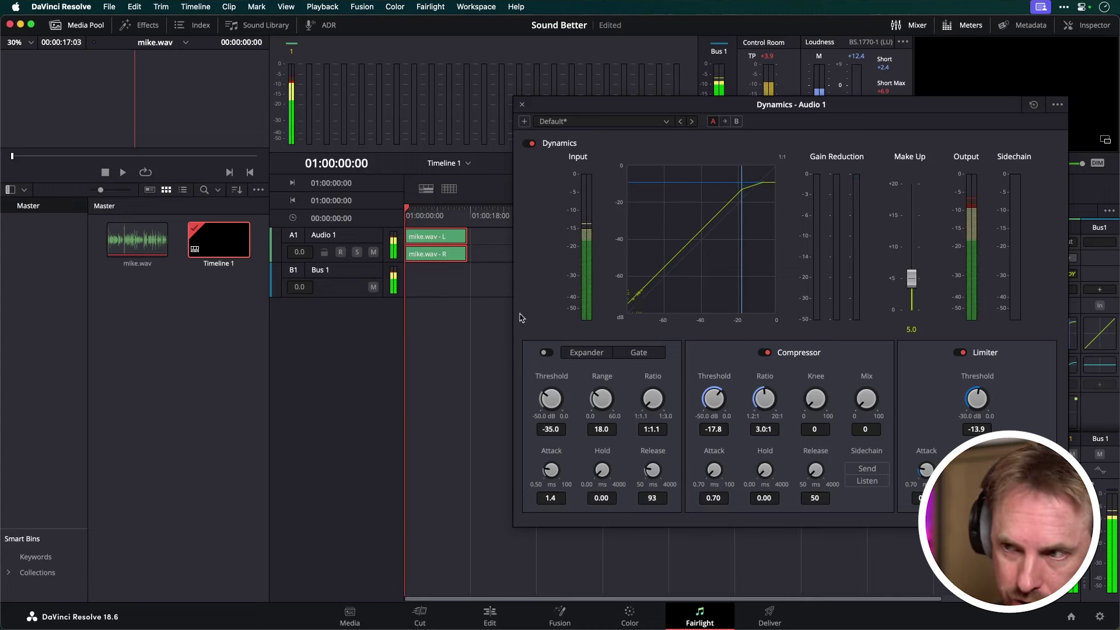
pyautogui.press('space')
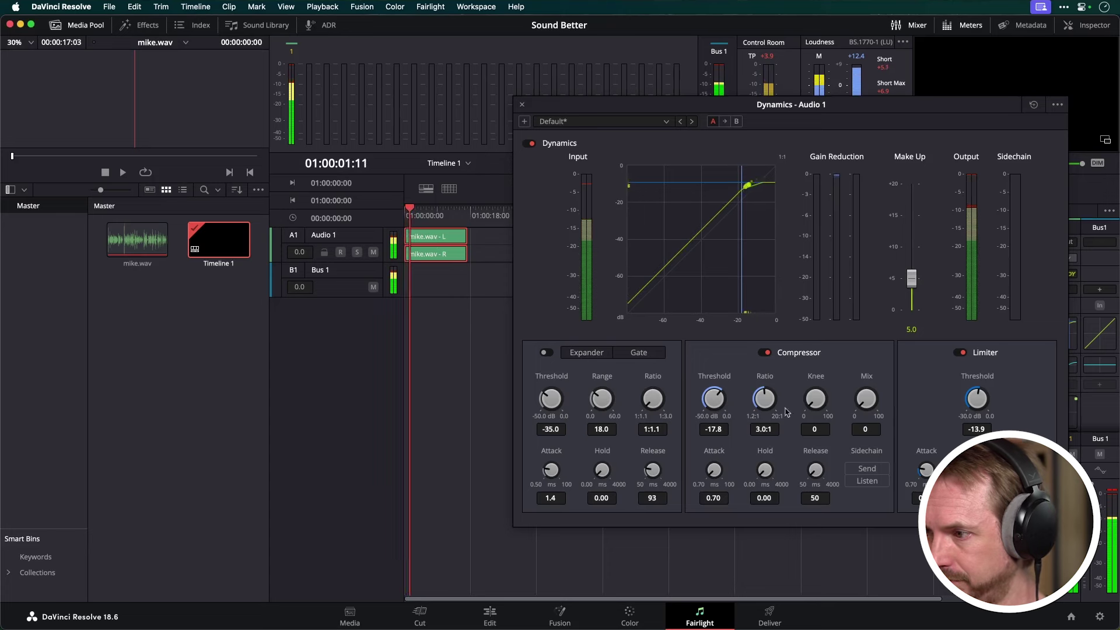
# Lower the make-up gain to 2.6 dB and replay the clip from the start
pyautogui.press('space')
pyautogui.moveTo(912, 281); pyautogui.dragTo(912, 295)
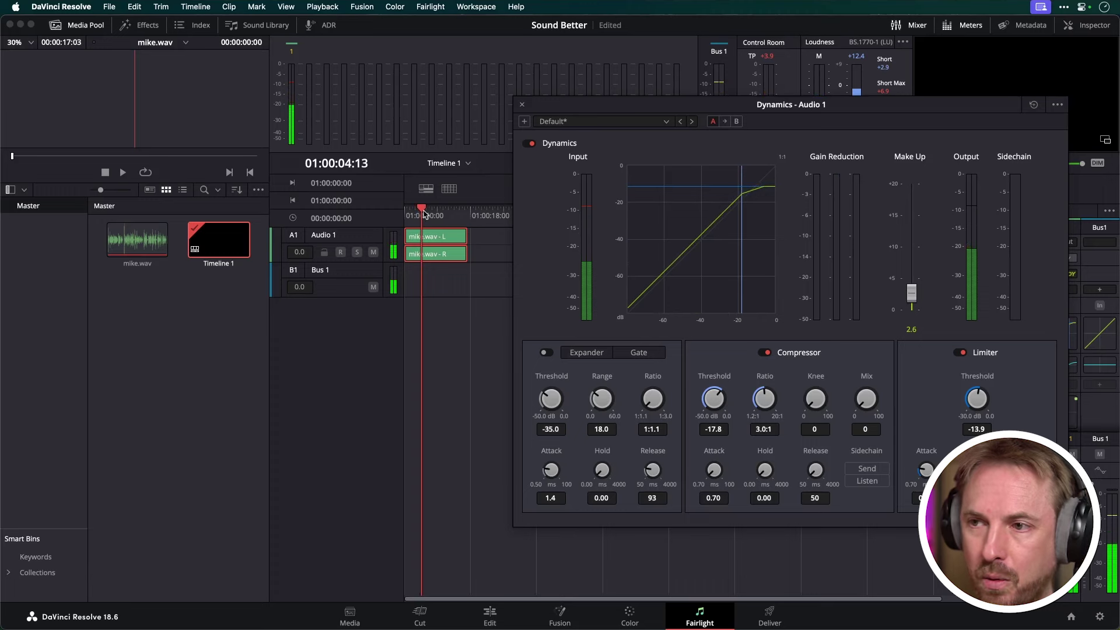
pyautogui.press('Home')
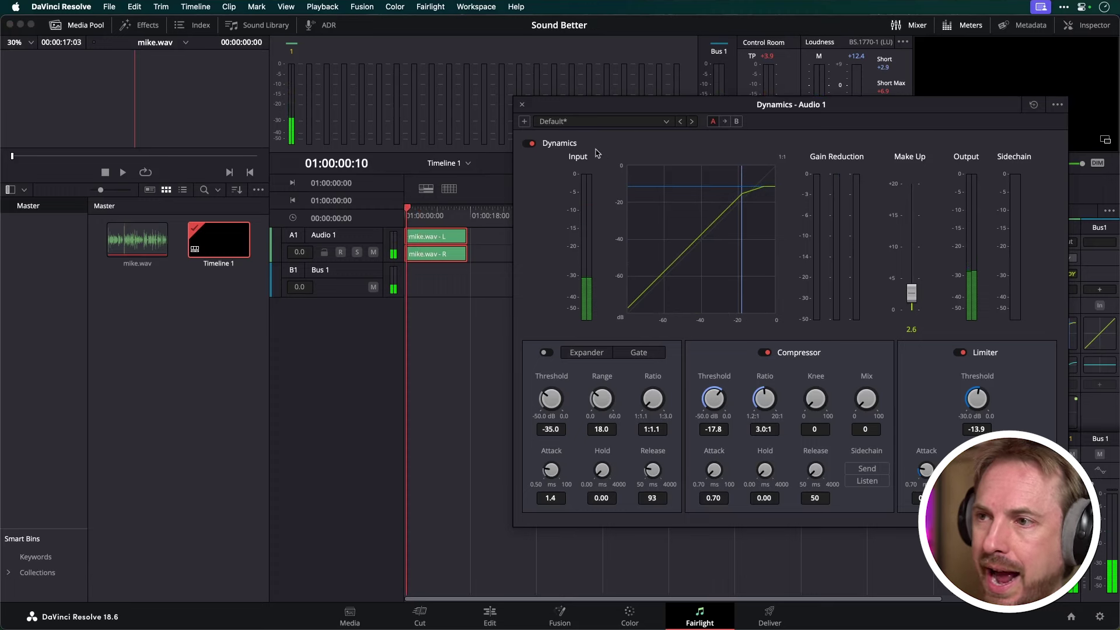
# Close the dynamics window, bypass Audio 1's dynamics and EQ, and play the unprocessed clip
pyautogui.click(522, 104)
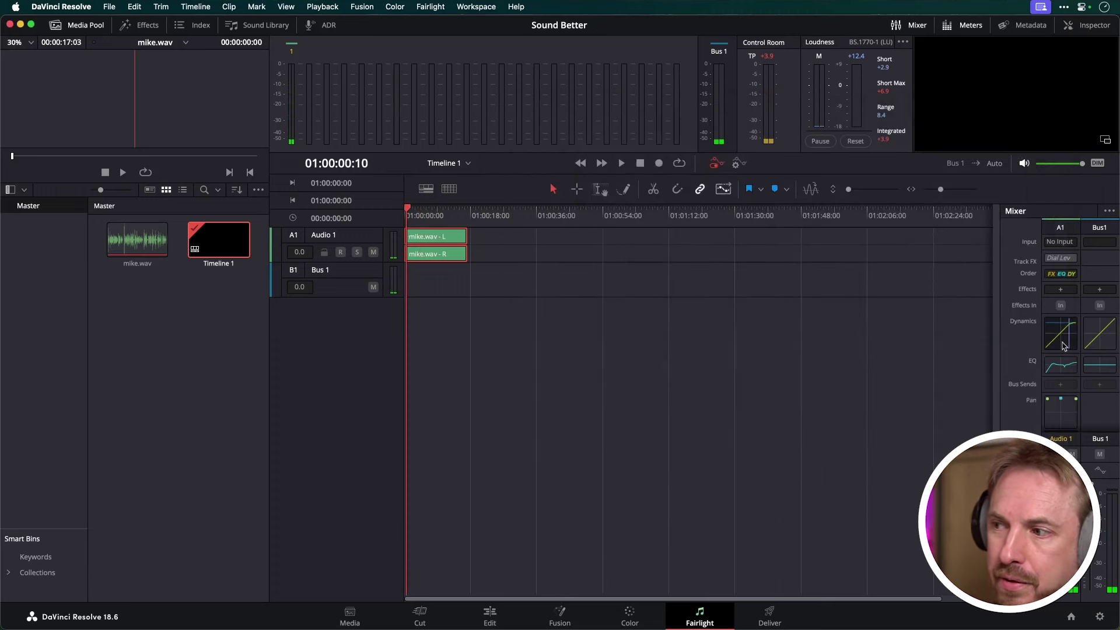
pyautogui.click(1073, 375)
pyautogui.press('space')
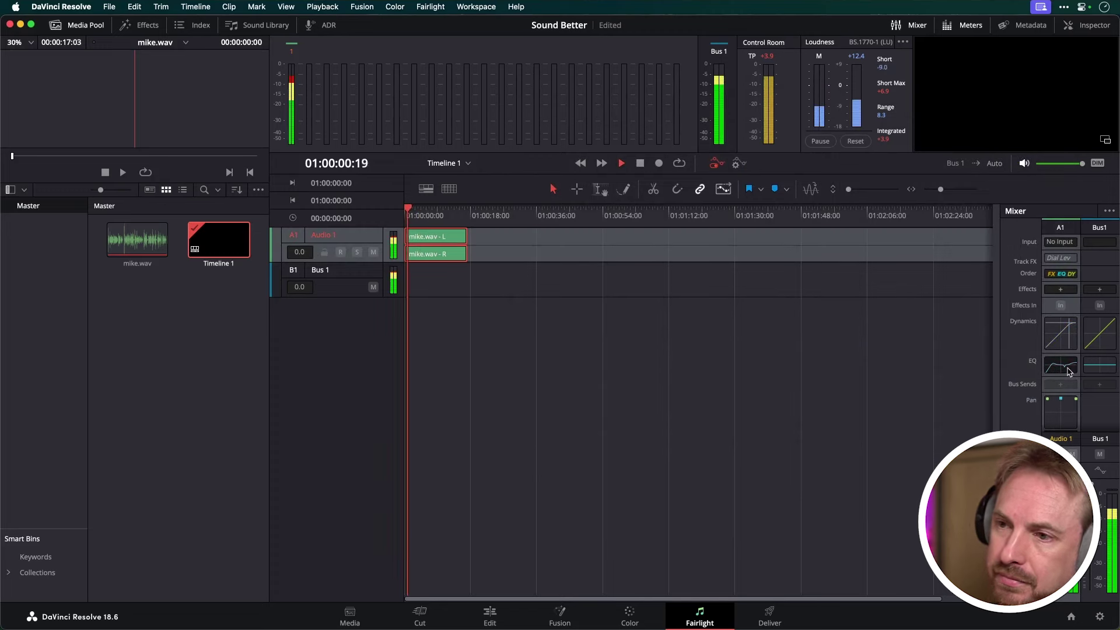